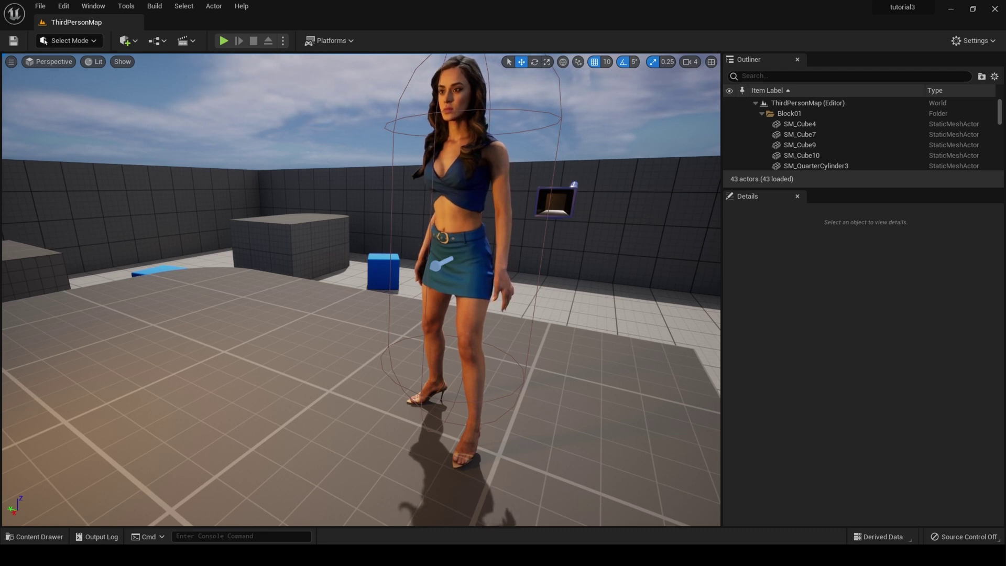
# Orbit the viewport camera low so it looks up at the character against the sky
pyautogui.moveTo(692, 430)
pyautogui.mouseDown(button='right')
pyautogui.moveTo(689, 414)
pyautogui.moveTo(681, 429)
pyautogui.mouseUp(button='right')
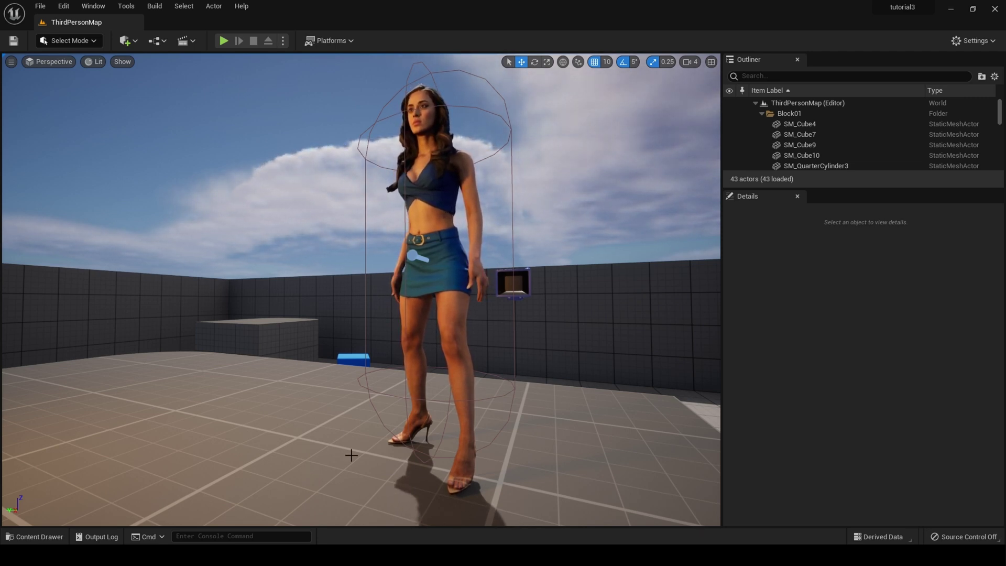
pyautogui.moveTo(348, 555)
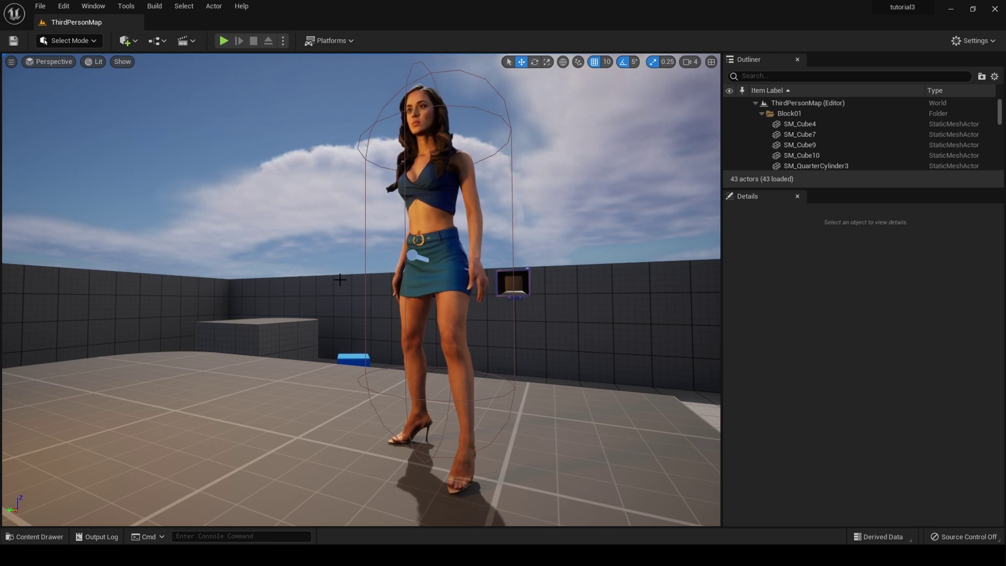
# Download Party_M_0001 from ActorCore for Unreal with Facial Blend Shapes and embedded textures
pyautogui.hotkey('alt', 'Tab')
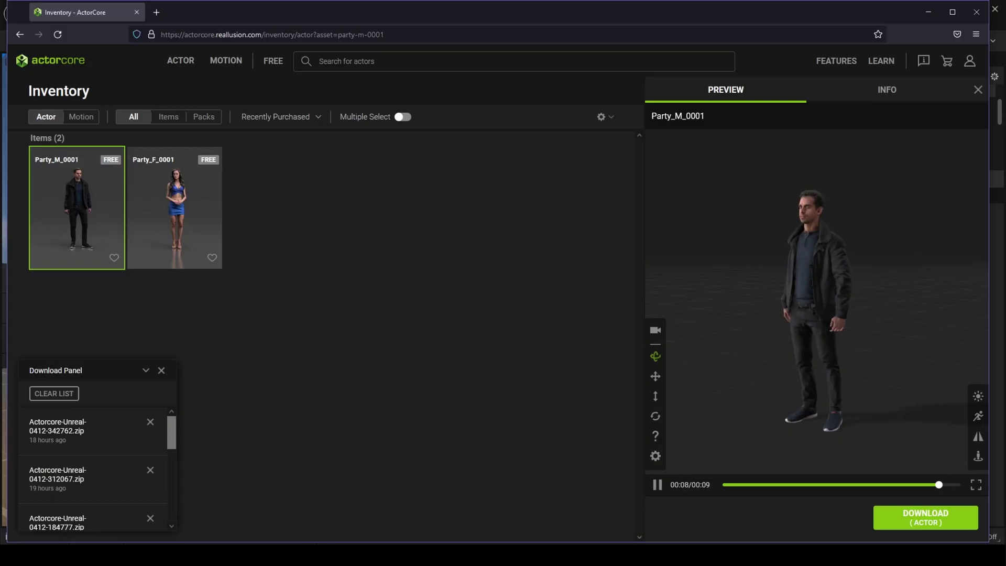
pyautogui.click(933, 524)
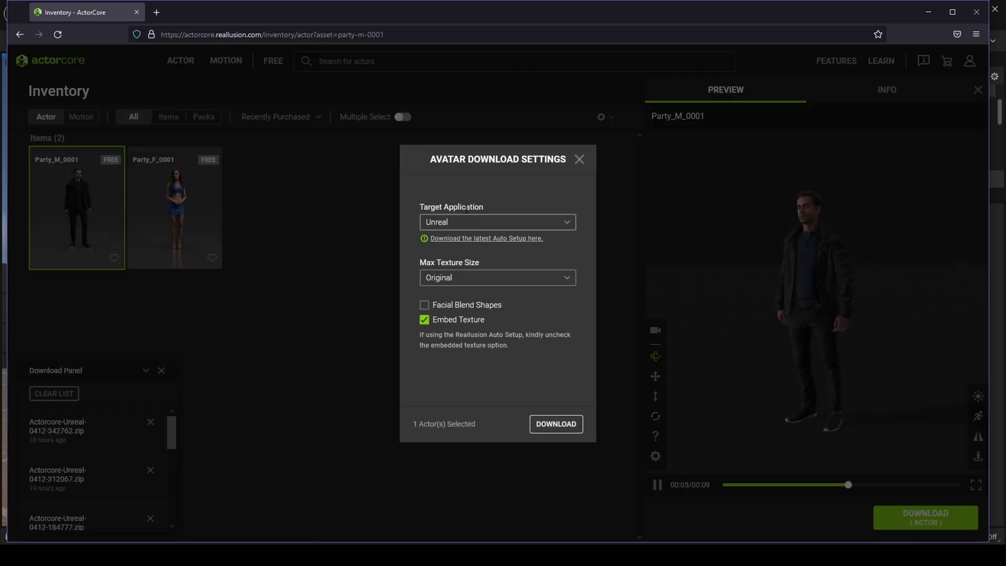
pyautogui.click(424, 305)
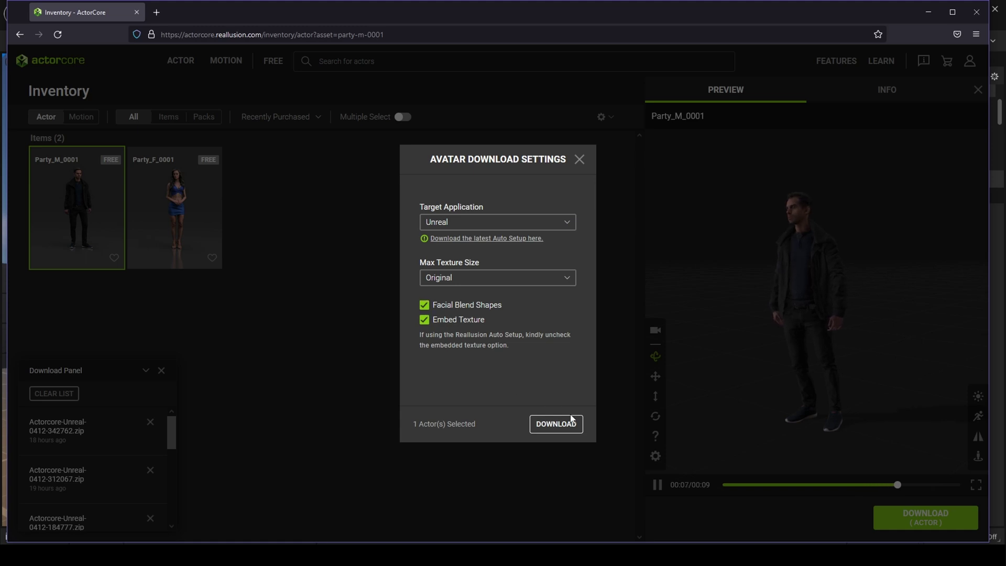
pyautogui.click(575, 428)
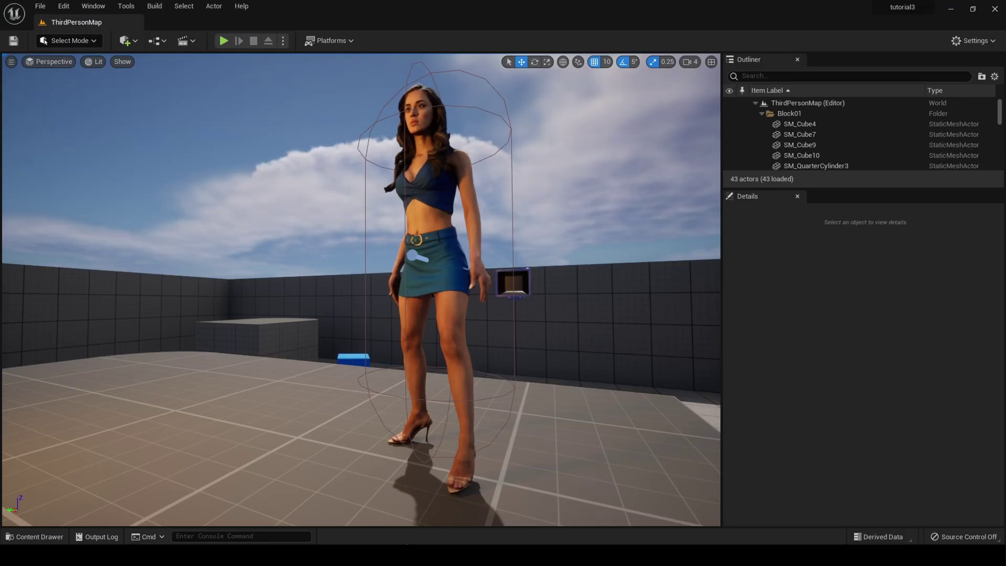
# Browse to Content > Characters > ActorCore and review its skeletal mesh, physics asset and skeleton
pyautogui.click(59, 537)
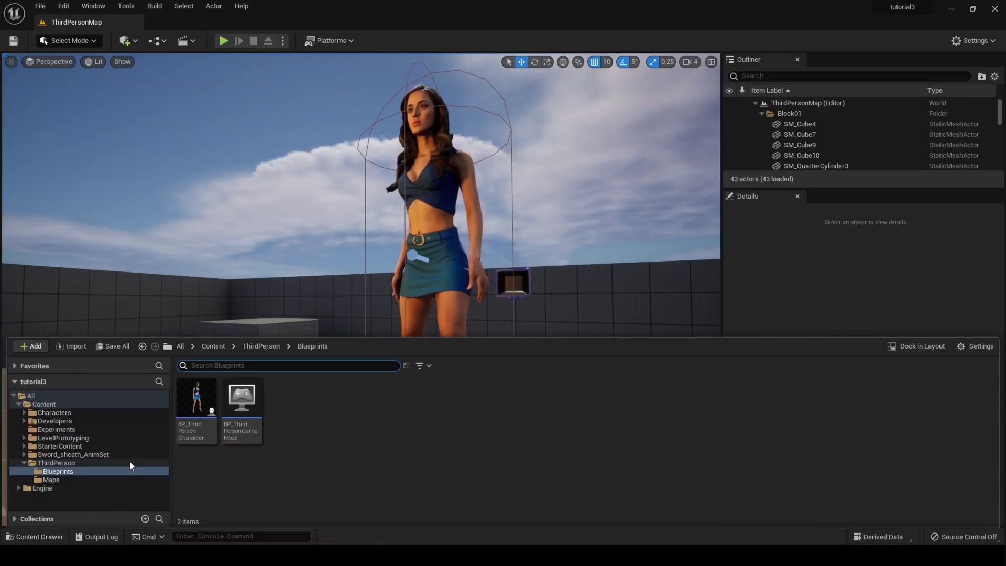
pyautogui.click(225, 347)
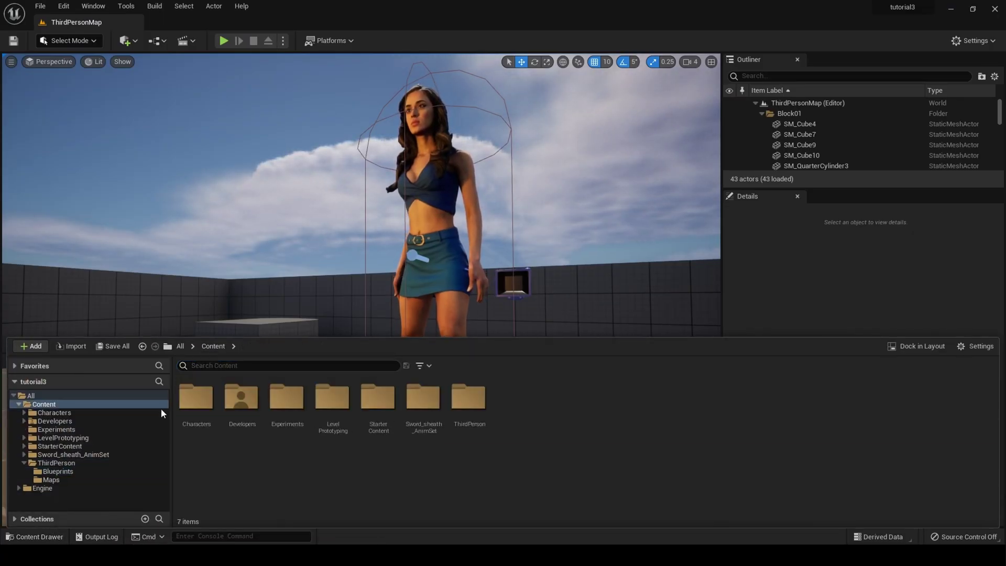
pyautogui.doubleClick(189, 414)
pyautogui.doubleClick(189, 414)
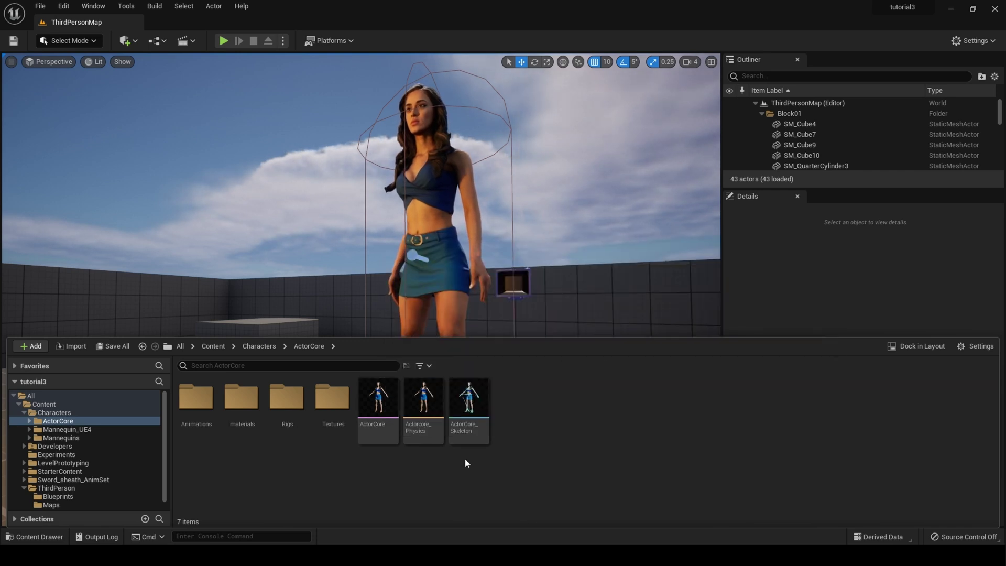
pyautogui.moveTo(475, 438)
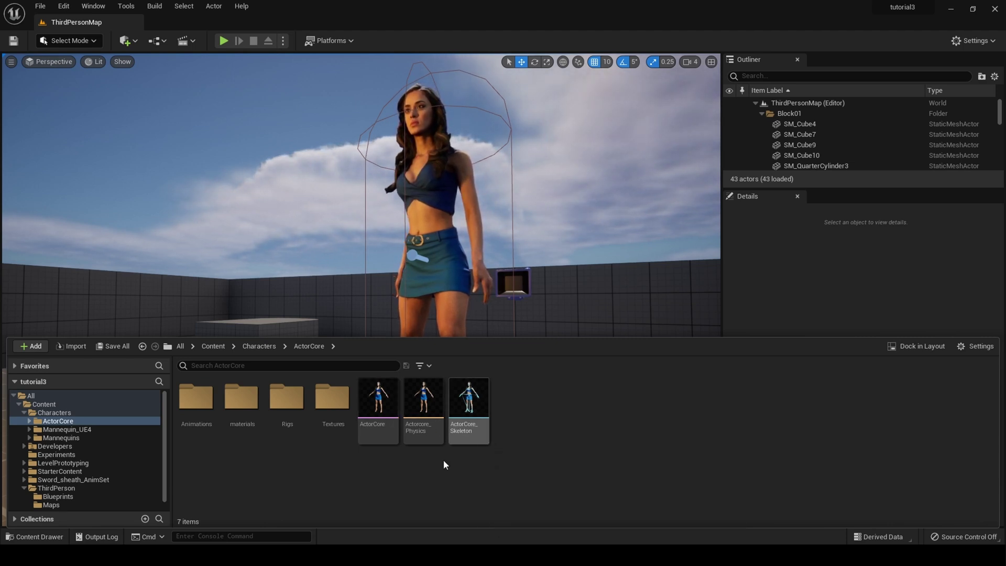
pyautogui.moveTo(433, 445)
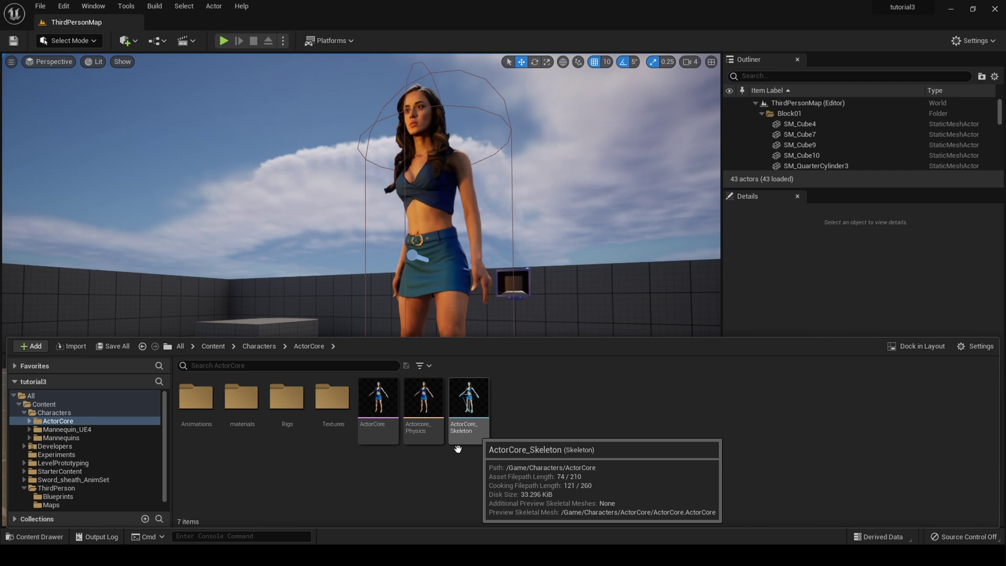
pyautogui.moveTo(394, 425)
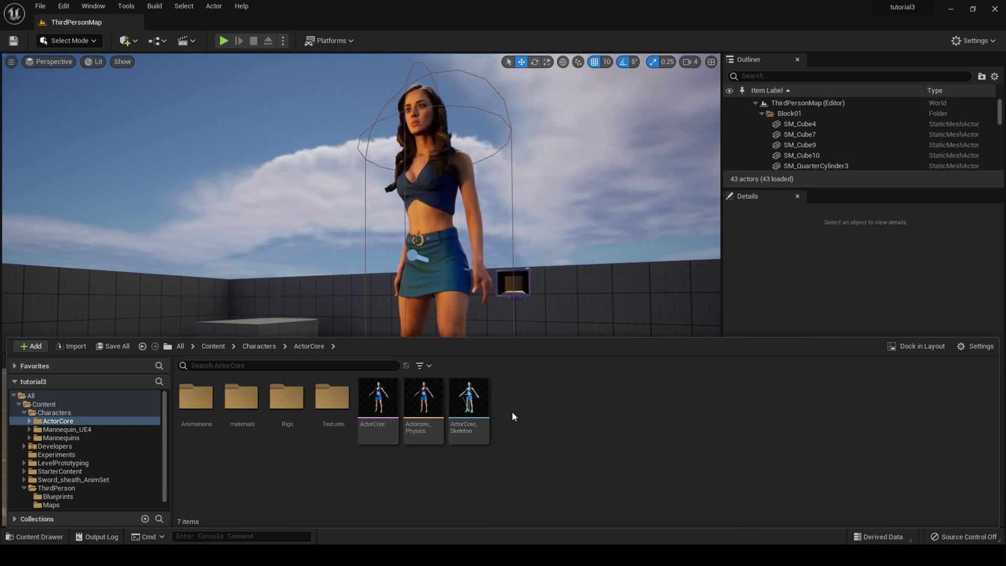
# Add a folder named 'Jeff' under Characters and open it
pyautogui.click(259, 346)
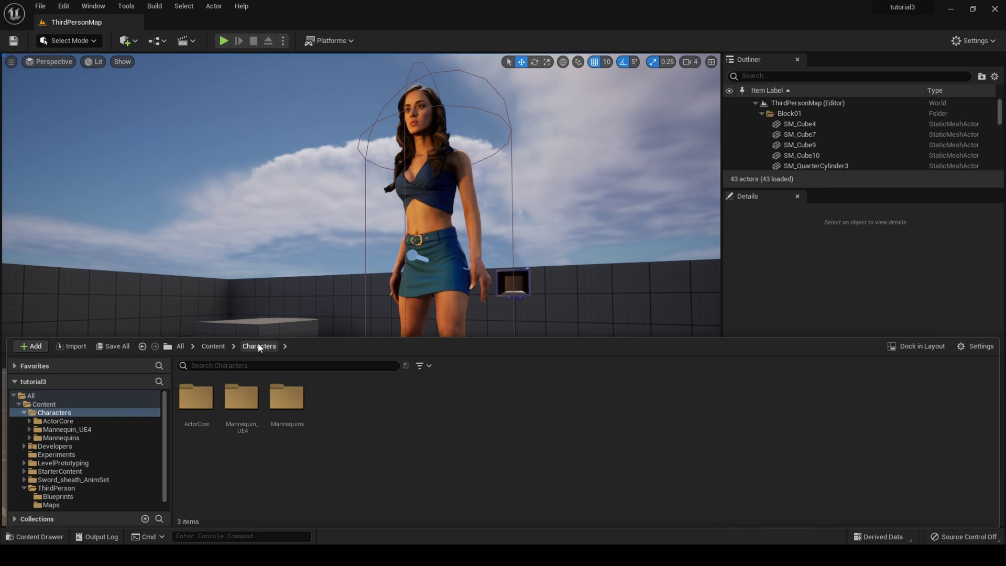
pyautogui.rightClick(336, 422)
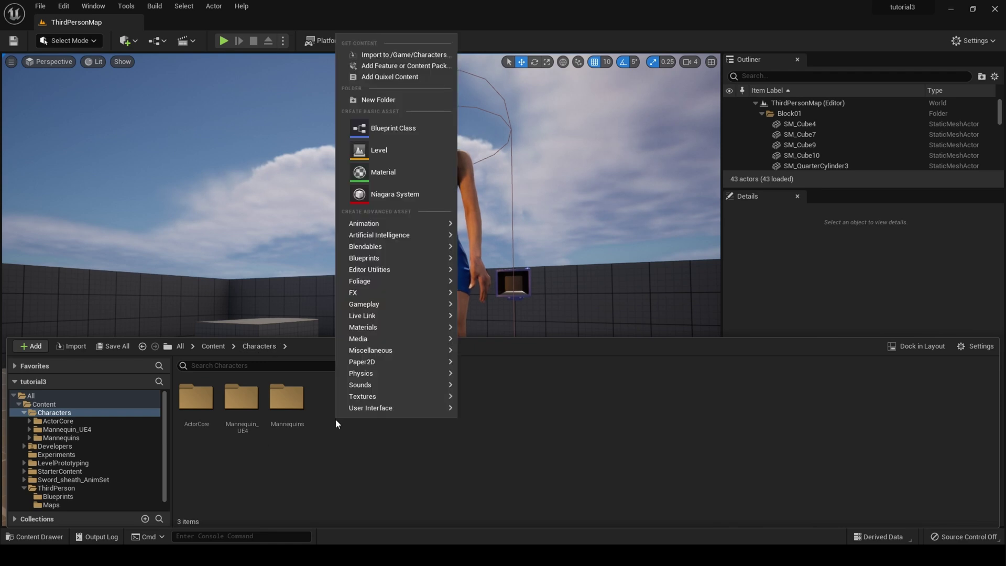
pyautogui.click(394, 103)
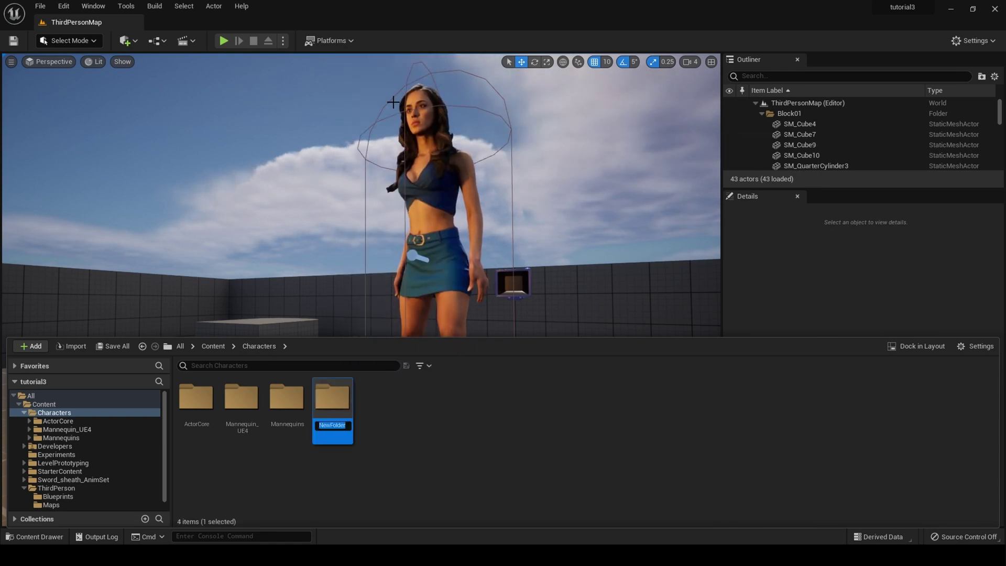
pyautogui.press('BackSpace')
pyautogui.write('Je')
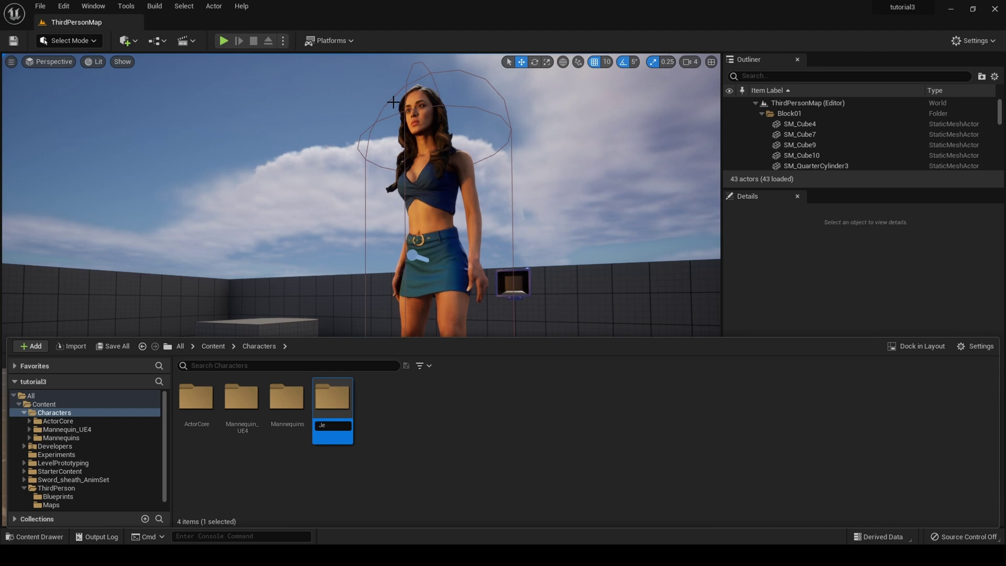
pyautogui.write('ff')
pyautogui.press('Return')
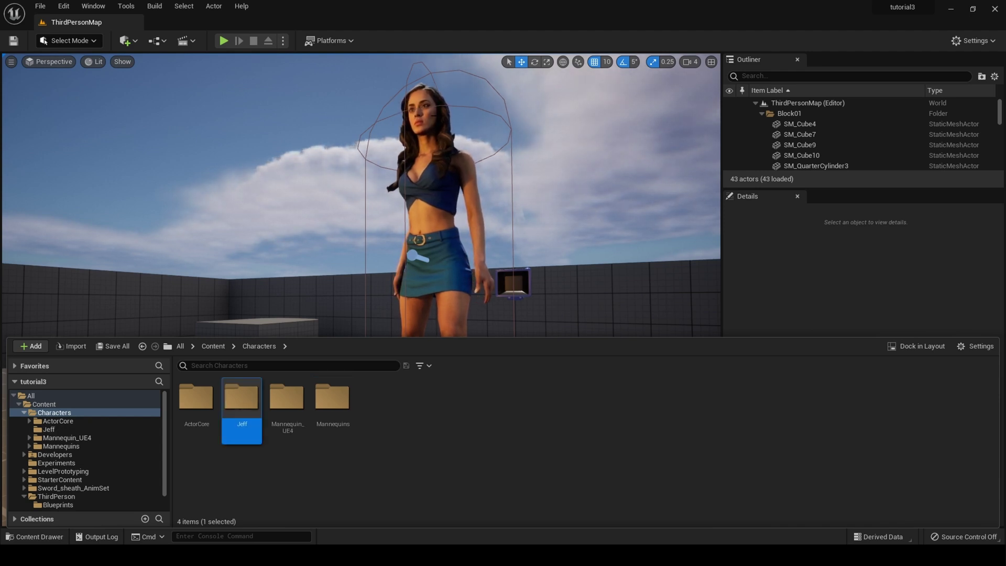
pyautogui.doubleClick(253, 401)
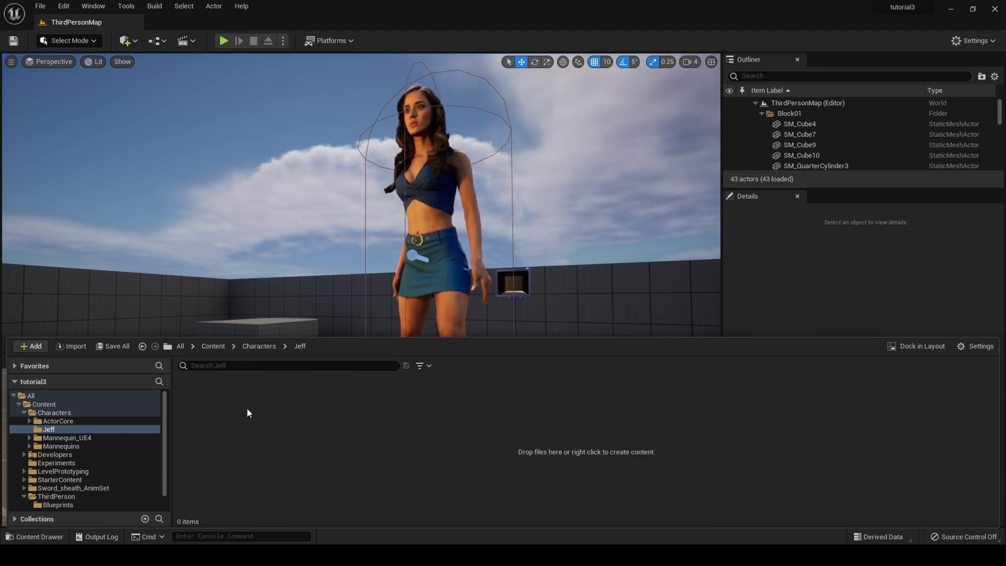
pyautogui.rightClick(247, 408)
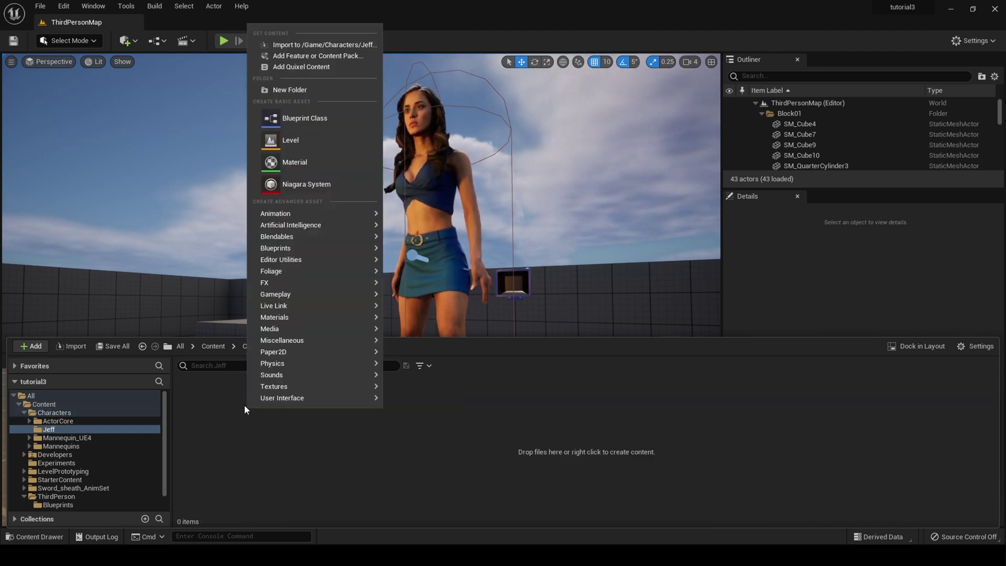
pyautogui.click(294, 47)
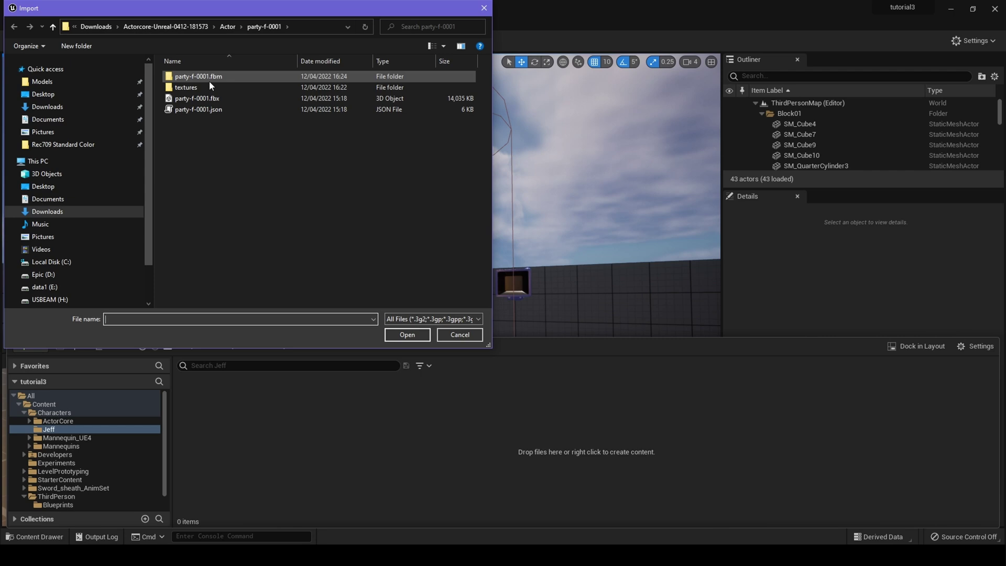
pyautogui.click(227, 28)
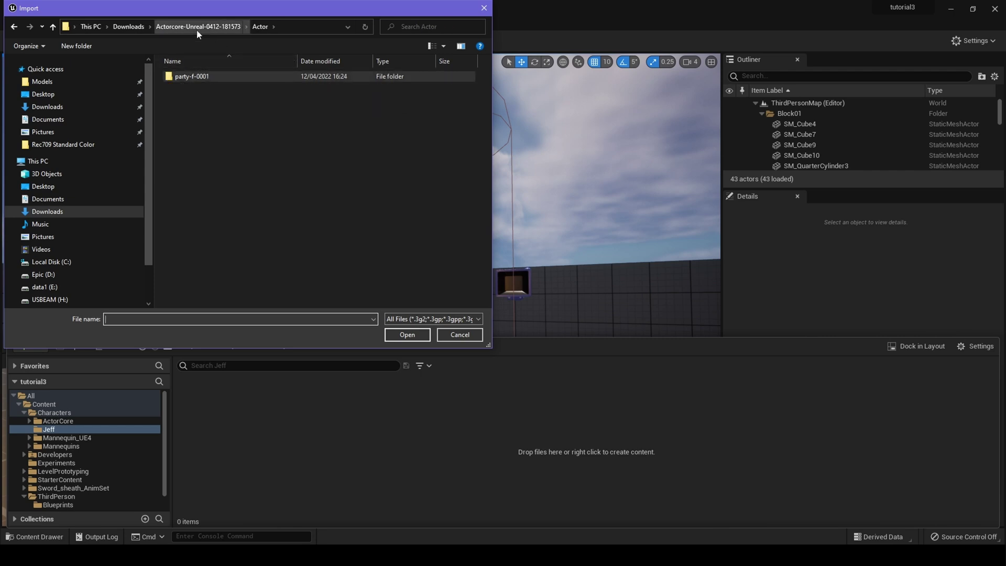
pyautogui.click(130, 27)
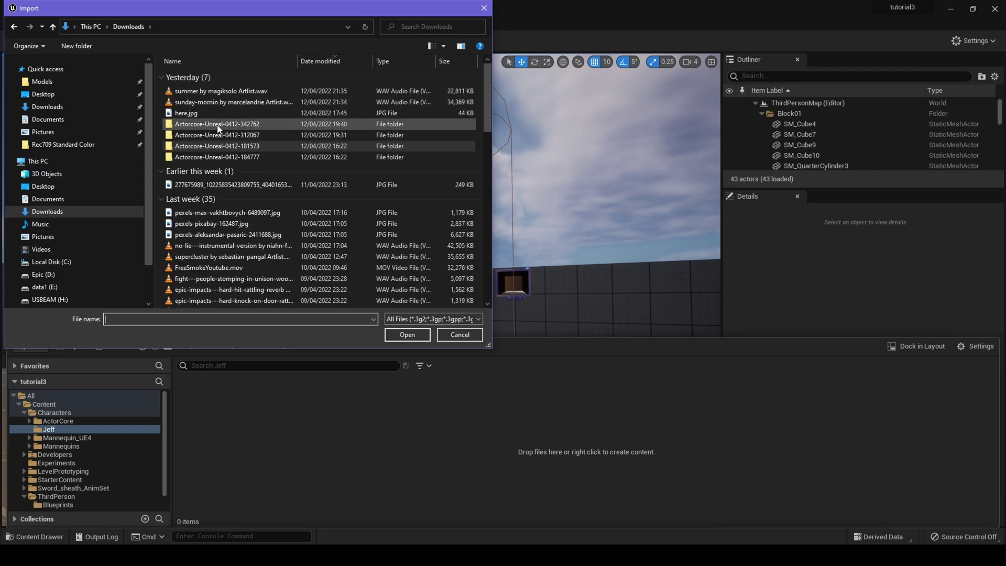
pyautogui.doubleClick(224, 158)
pyautogui.doubleClick(184, 76)
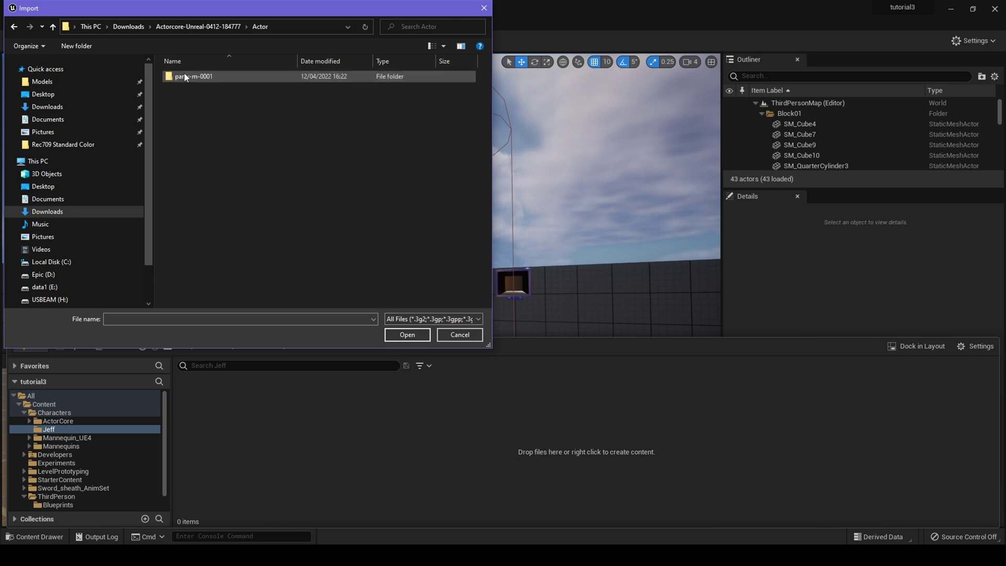
pyautogui.click(206, 79)
pyautogui.doubleClick(206, 79)
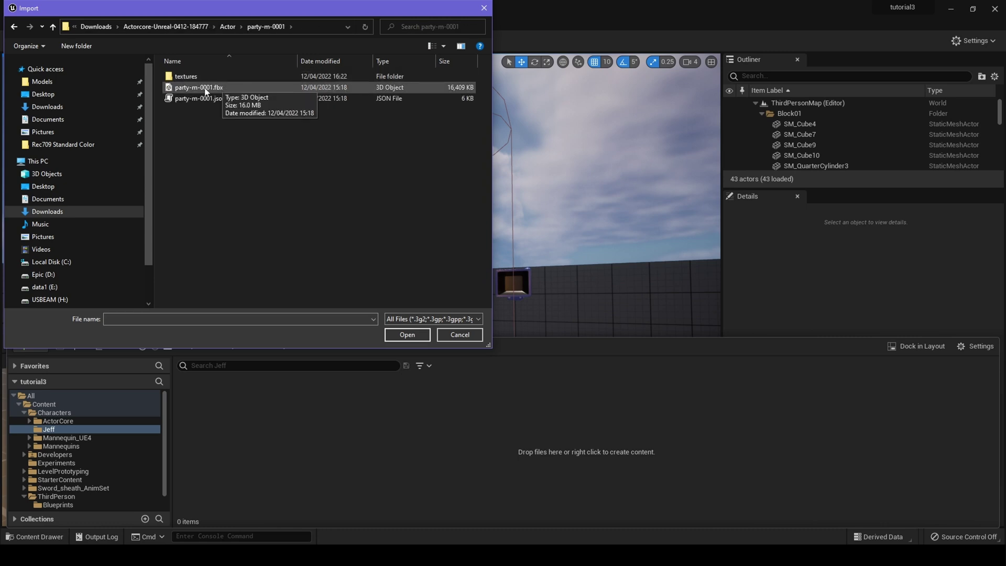
pyautogui.click(206, 87)
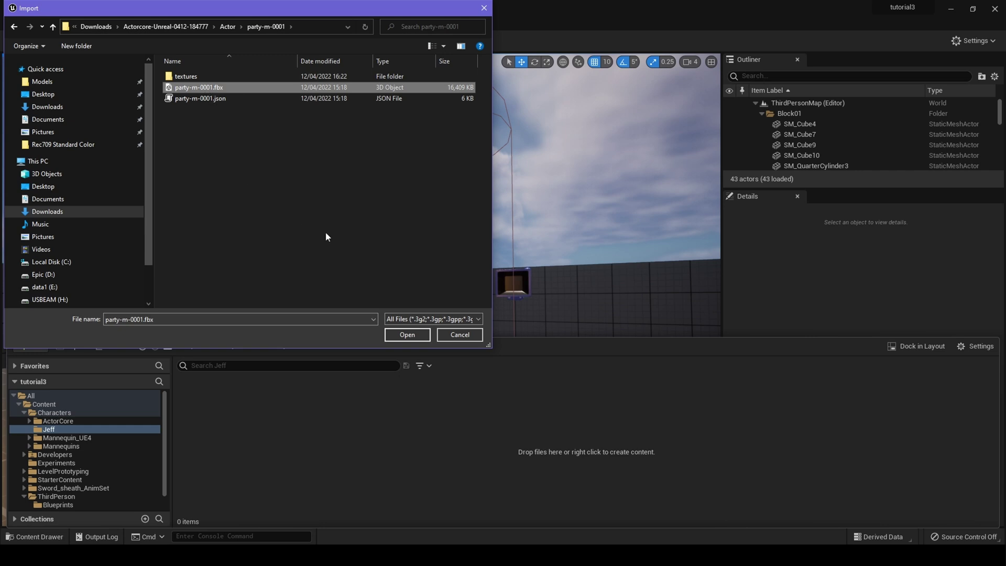
pyautogui.click(397, 338)
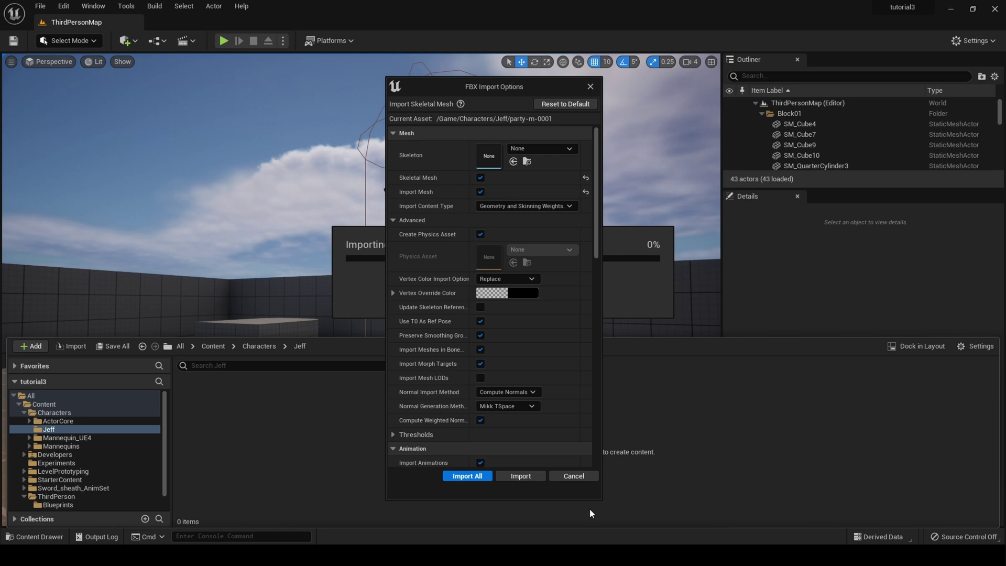
# Run the party-m-0001 FBX import with ActorCore_Skeleton assigned as its skeleton
pyautogui.click(526, 150)
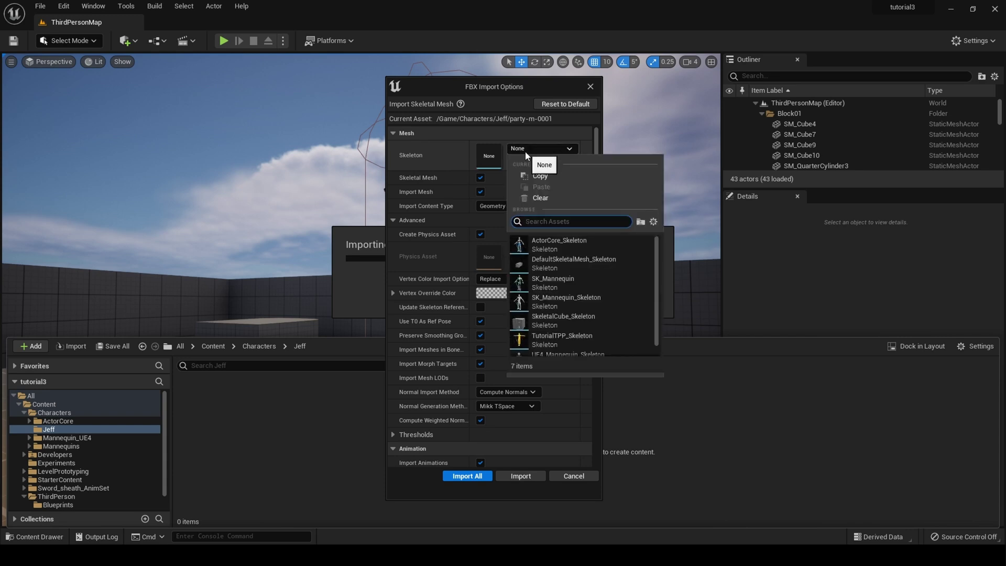
pyautogui.click(560, 244)
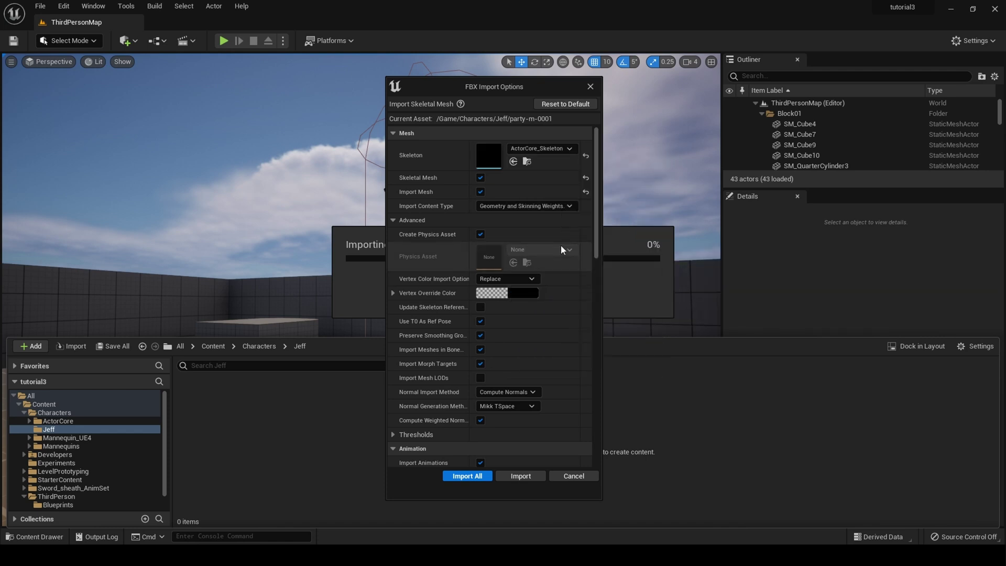
pyautogui.scroll(-3, 596, 232)
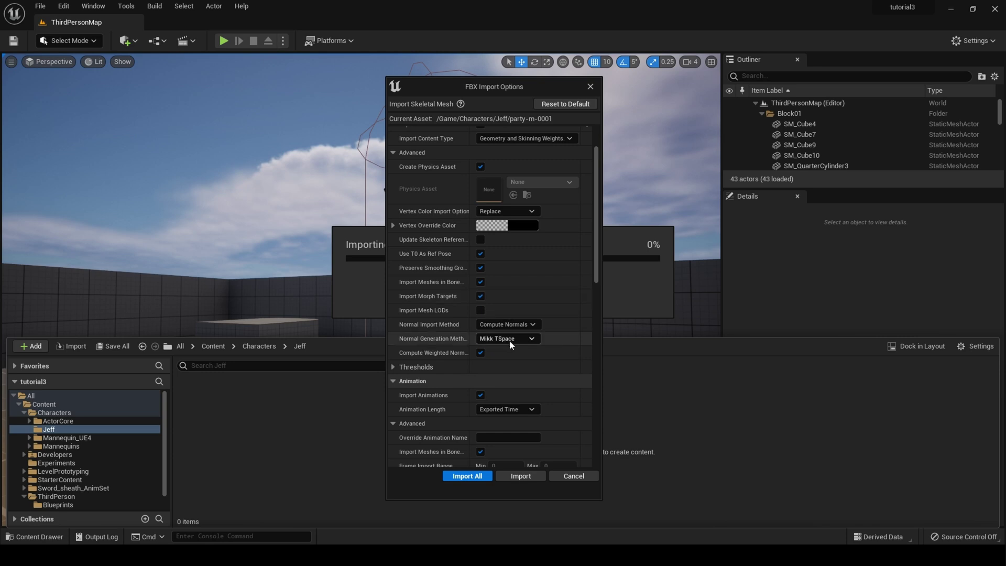
pyautogui.scroll(-10, 515, 347)
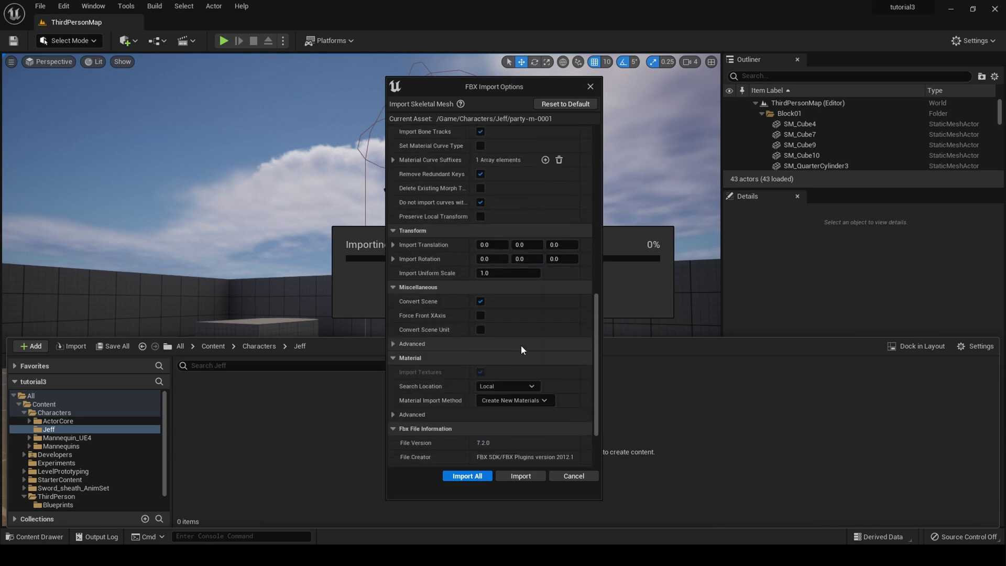
pyautogui.click(520, 475)
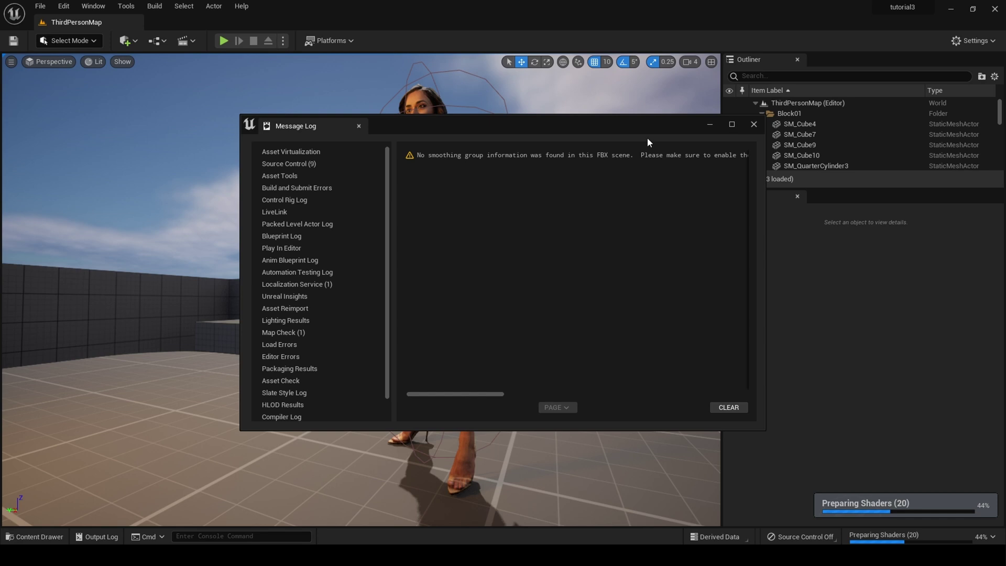
# Inspect the imported party-m-0001 mesh's face up close and open its Character material
pyautogui.click(754, 124)
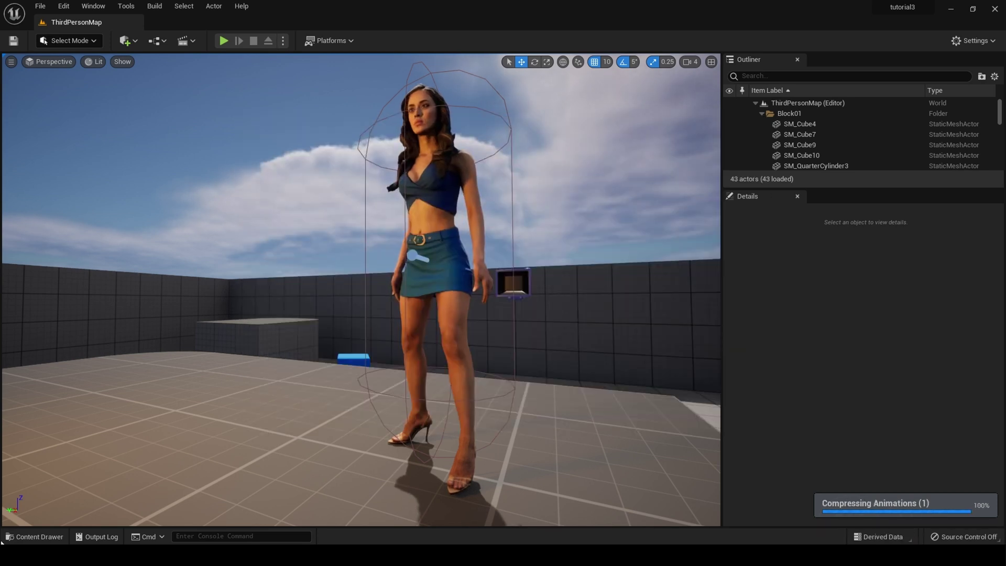
pyautogui.click(34, 537)
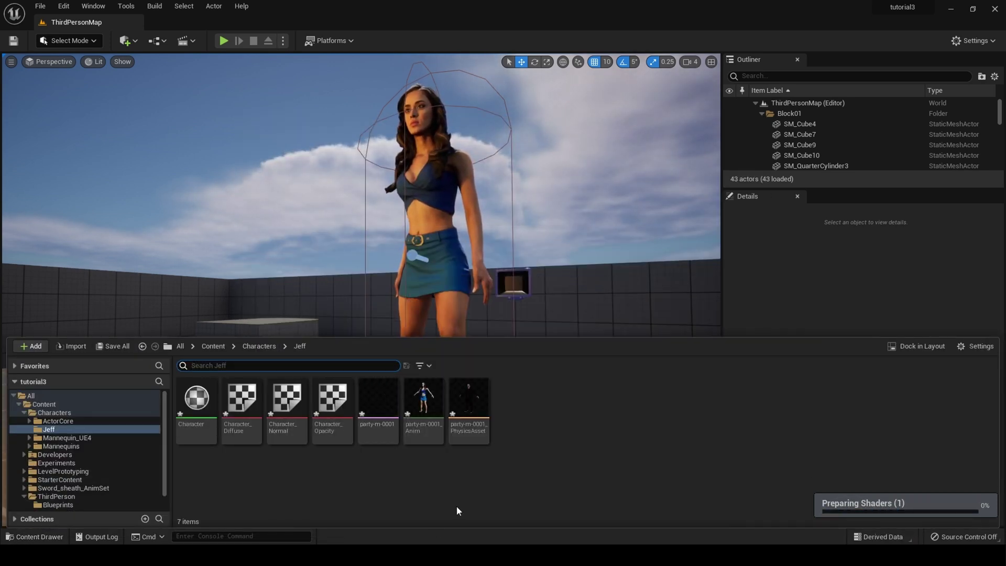
pyautogui.doubleClick(375, 408)
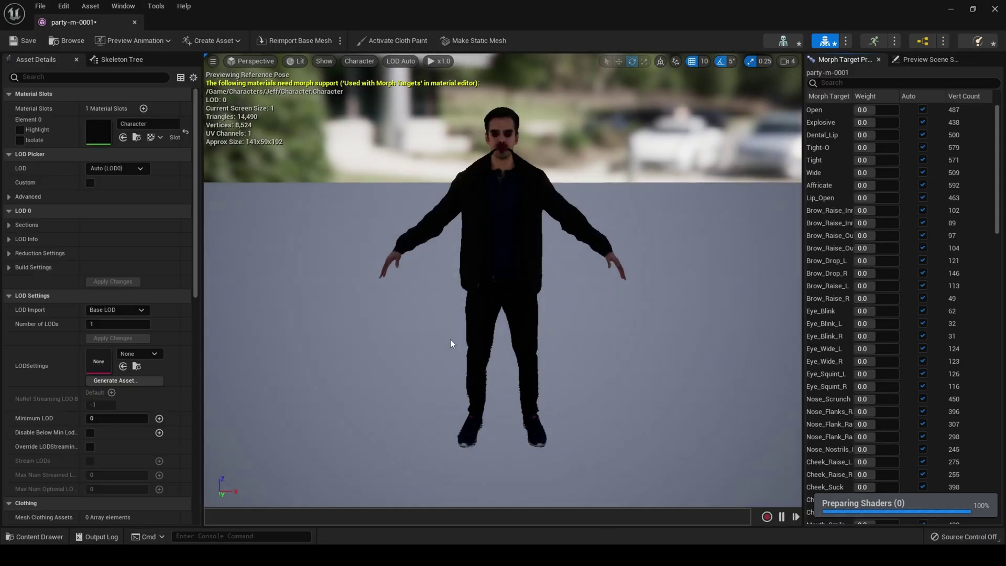
pyautogui.scroll(10, 501, 262)
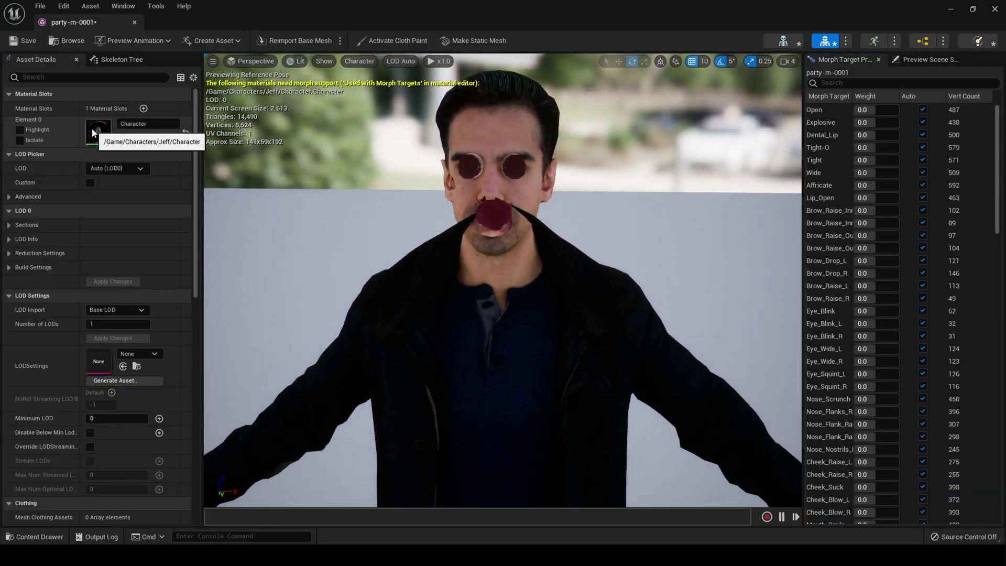
pyautogui.doubleClick(92, 131)
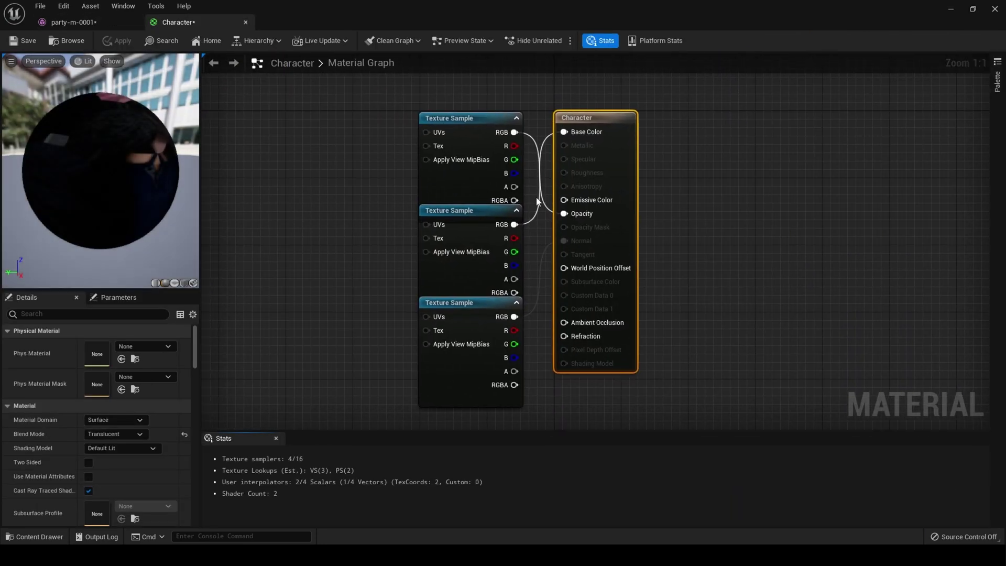
# Remove the top Texture Sample node, set the Character material's blend mode to Opaque, and save
pyautogui.moveTo(429, 117); pyautogui.dragTo(387, 110)
pyautogui.press('Delete')
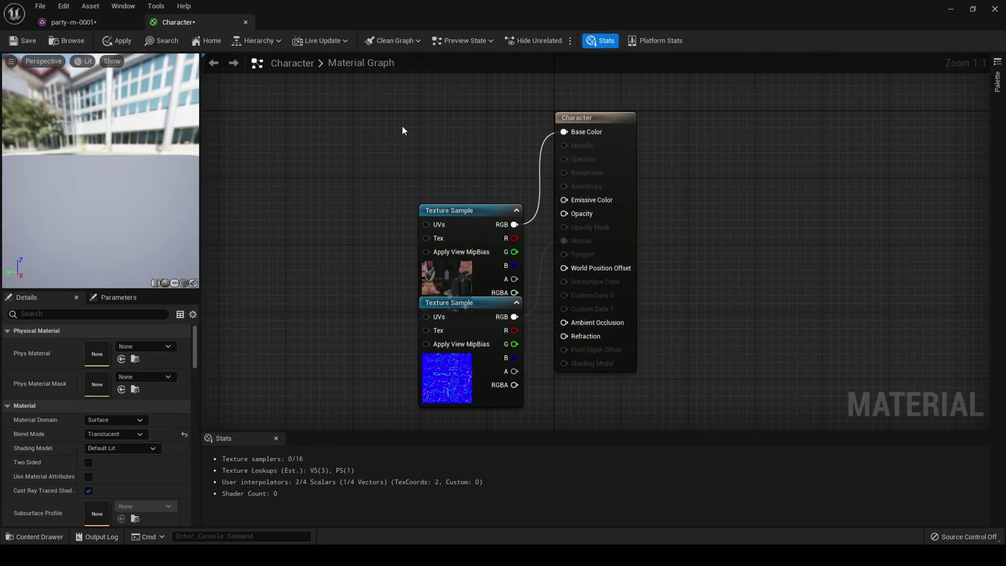
pyautogui.moveTo(602, 124); pyautogui.dragTo(636, 124)
pyautogui.click(128, 434)
pyautogui.click(115, 447)
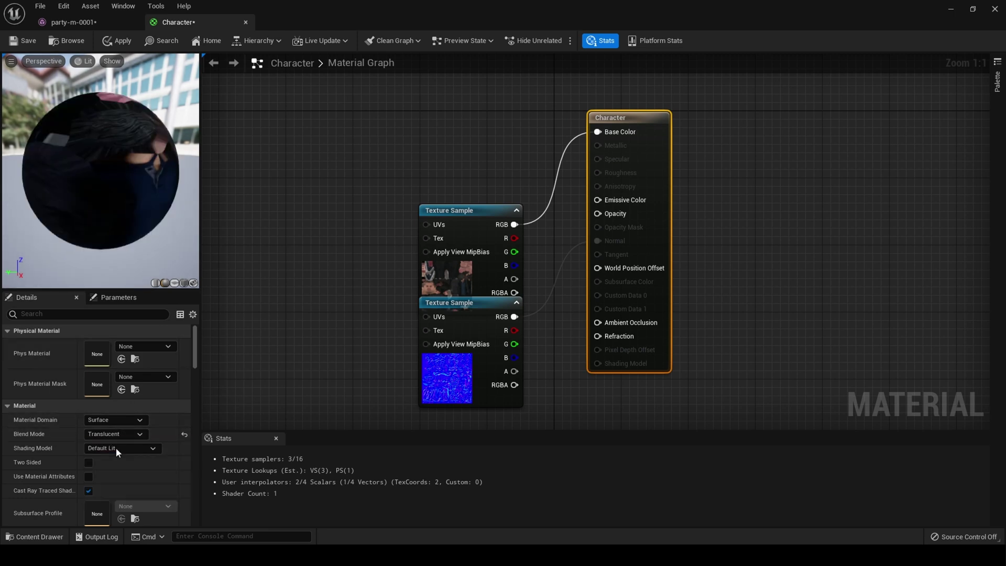
pyautogui.click(21, 46)
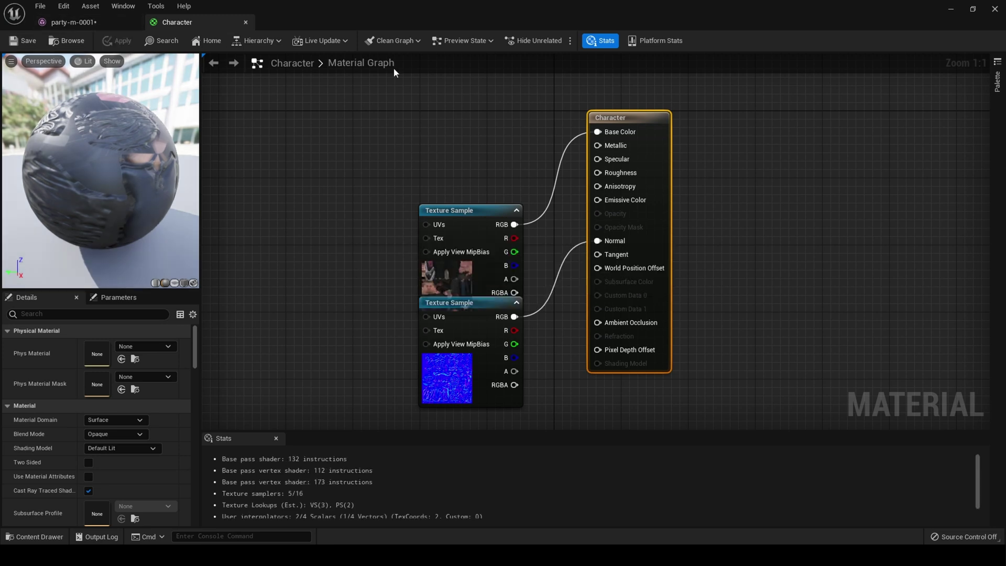
# Confirm the party-m-0001 mesh now renders cleanly, then close it and show the Jeff folder
pyautogui.click(72, 21)
pyautogui.moveTo(338, 160); pyautogui.dragTo(314, 236)
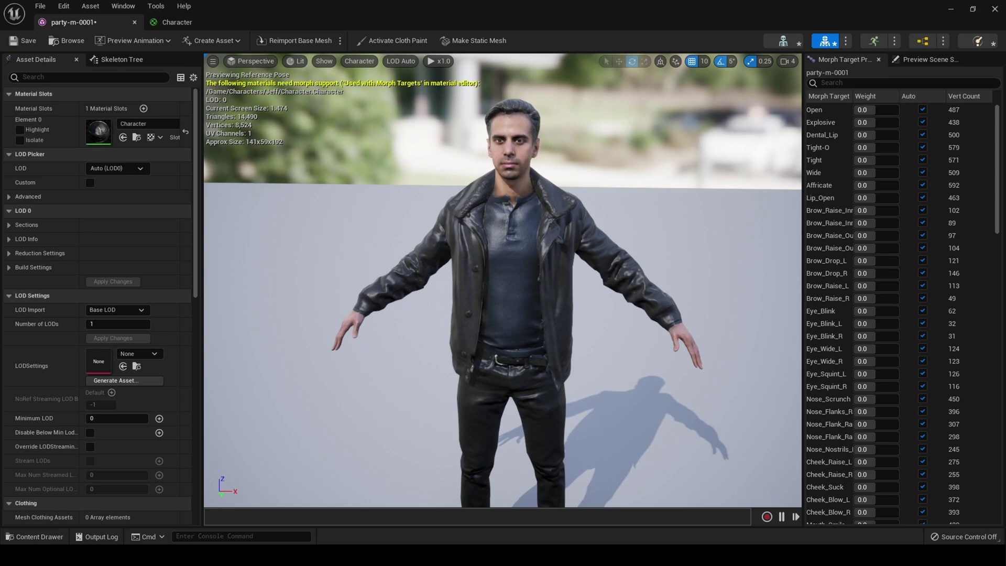
pyautogui.click(993, 10)
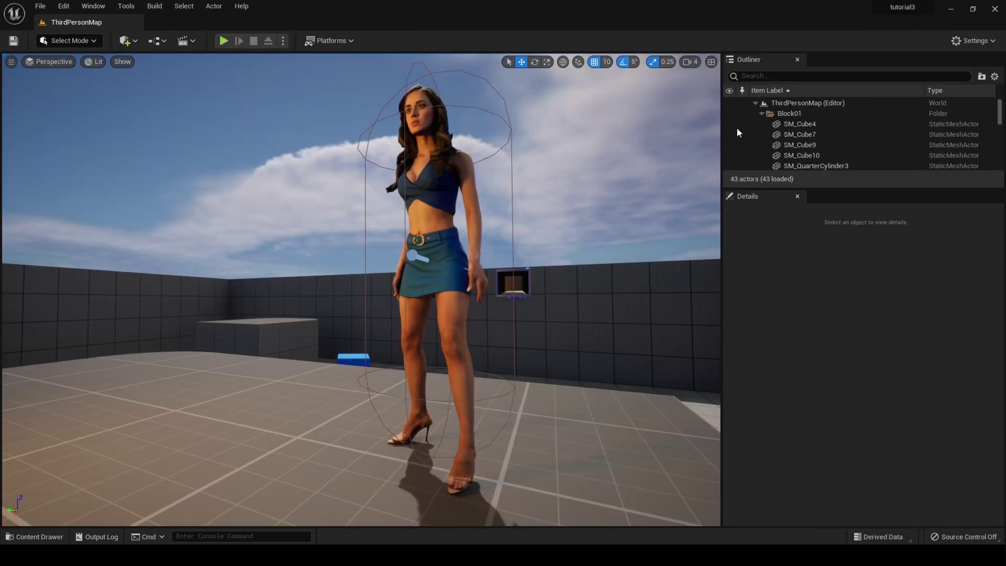
pyautogui.click(35, 537)
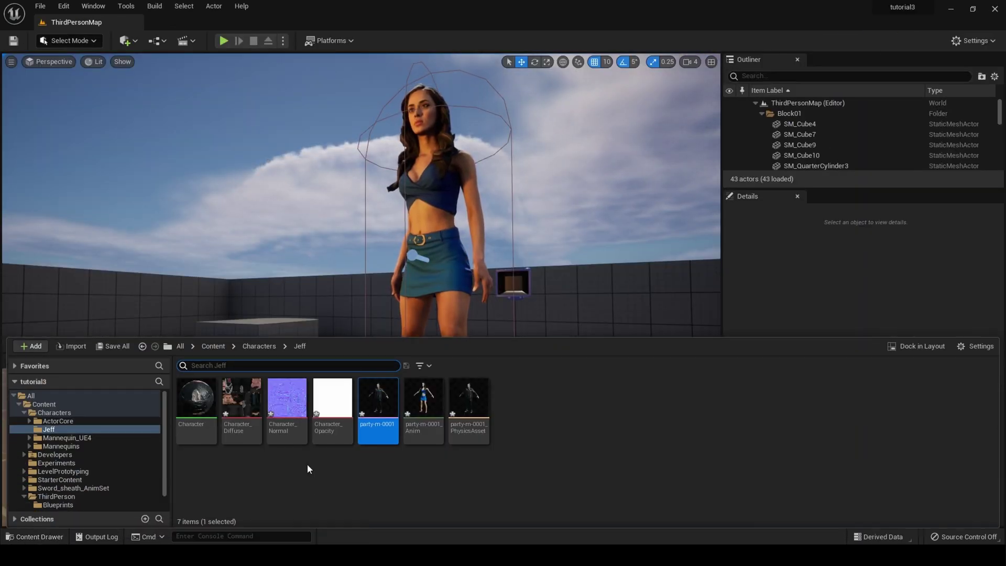
# Create two new folders, materials and Textures, inside Jeff
pyautogui.rightClick(558, 419)
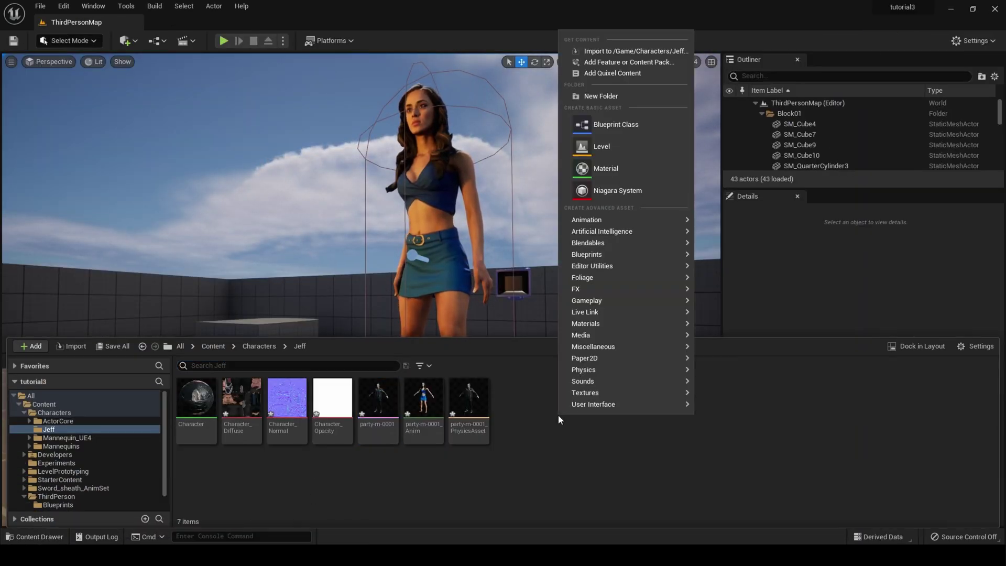
pyautogui.click(606, 99)
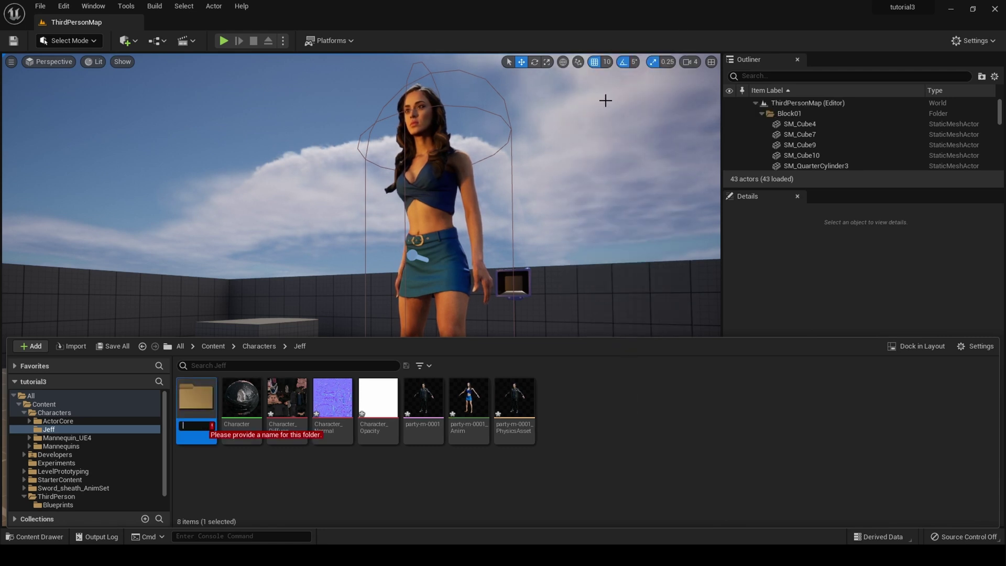
pyautogui.write('materials')
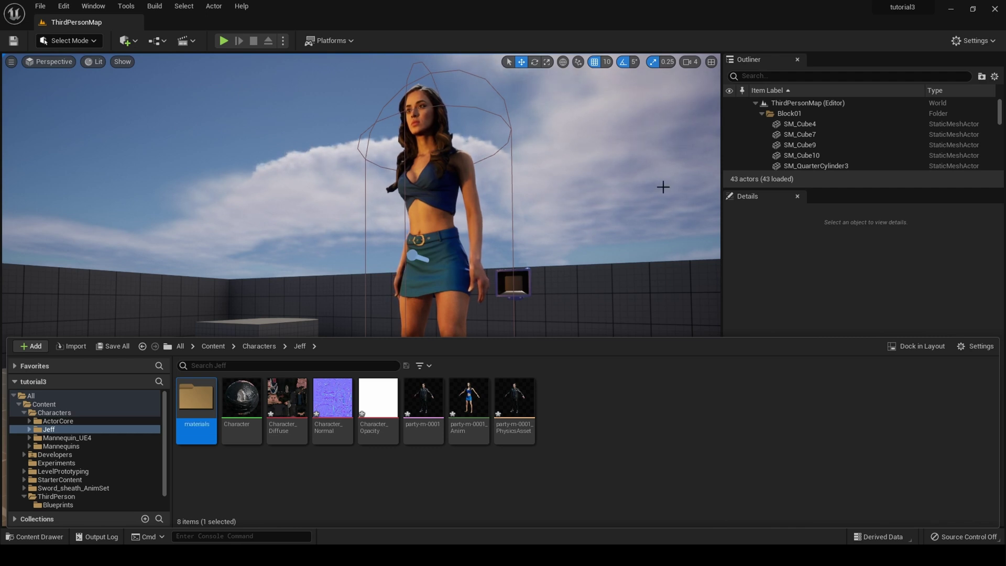
pyautogui.rightClick(591, 422)
pyautogui.click(642, 102)
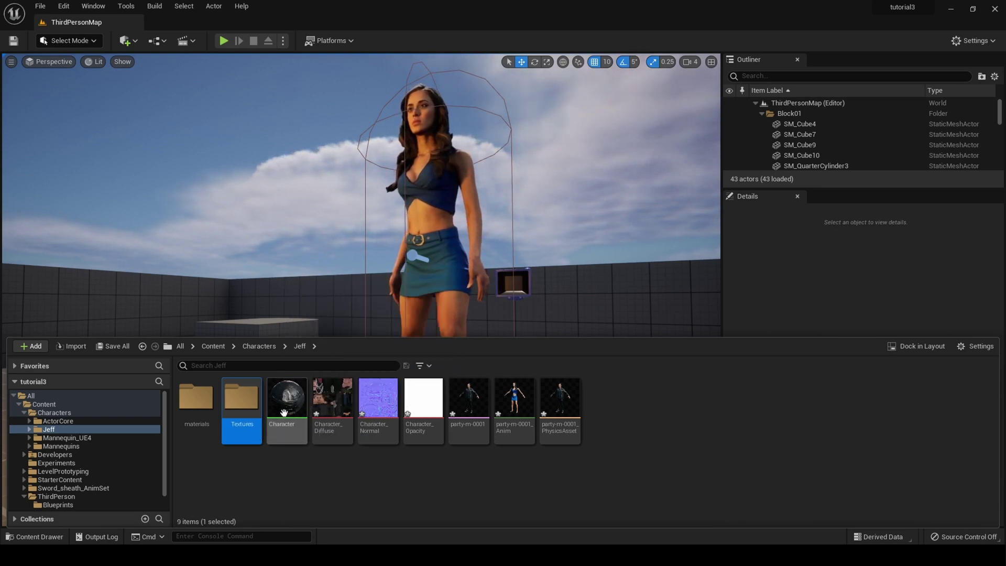
# Move the Character material into materials and the three textures into Textures
pyautogui.moveTo(283, 413); pyautogui.dragTo(196, 411)
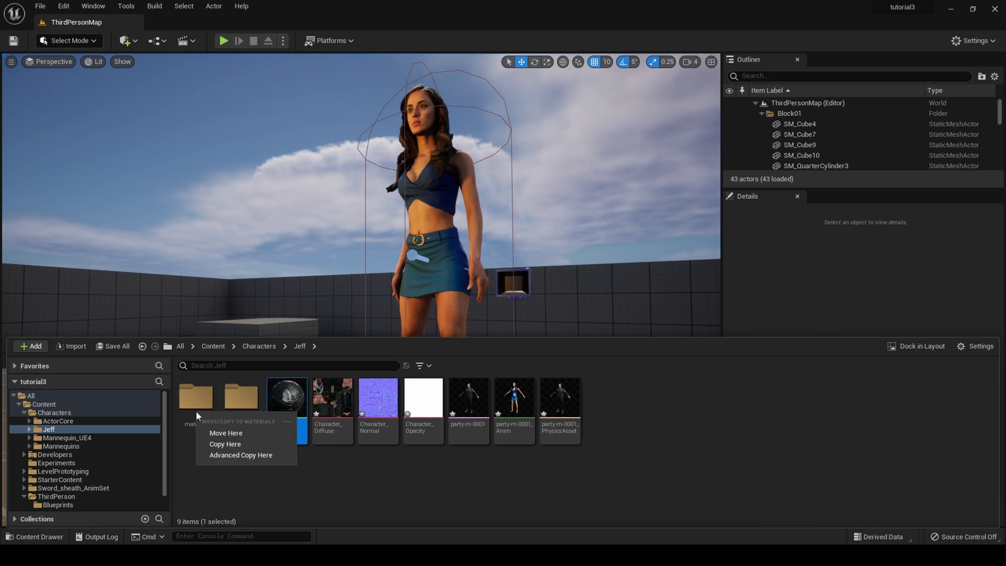
pyautogui.click(219, 433)
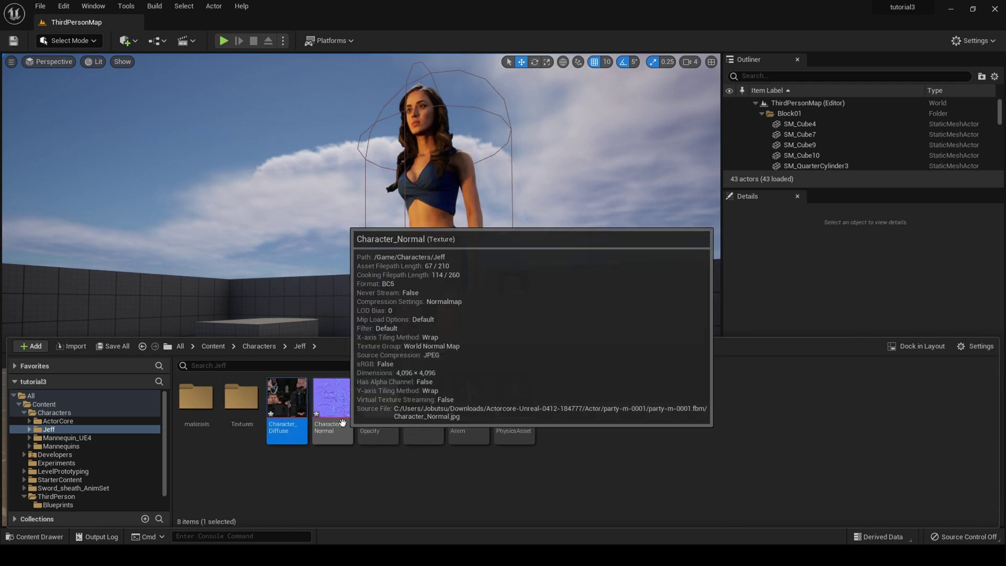
pyautogui.keyDown('shift'); pyautogui.click(378, 403); pyautogui.keyUp('shift')
pyautogui.moveTo(377, 403); pyautogui.dragTo(246, 413)
pyautogui.click(260, 433)
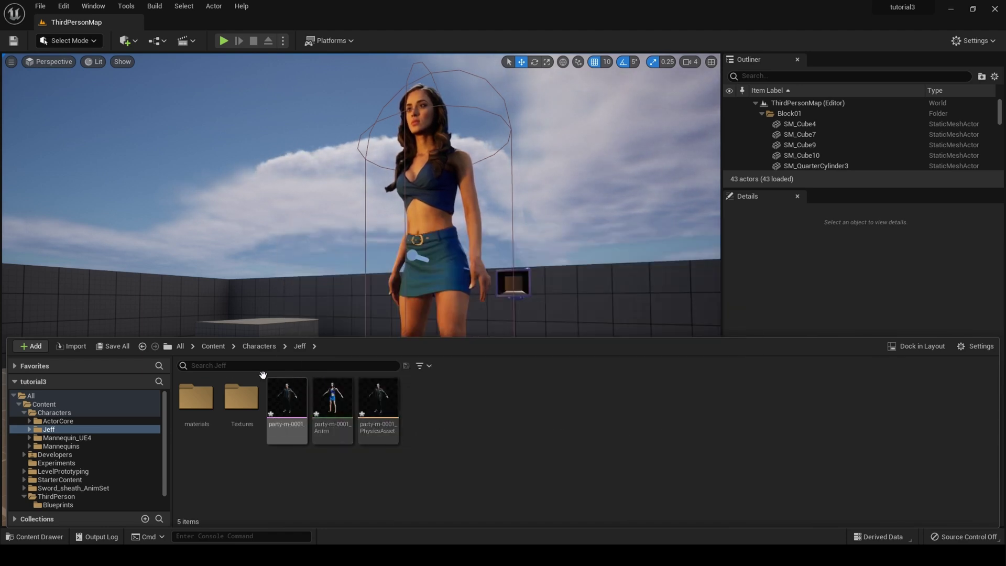
# Navigate to Characters > Mannequin_UE4 > Rigs and open RTG_UE4Manny_UE5Manny in the IK Retargeter
pyautogui.click(213, 350)
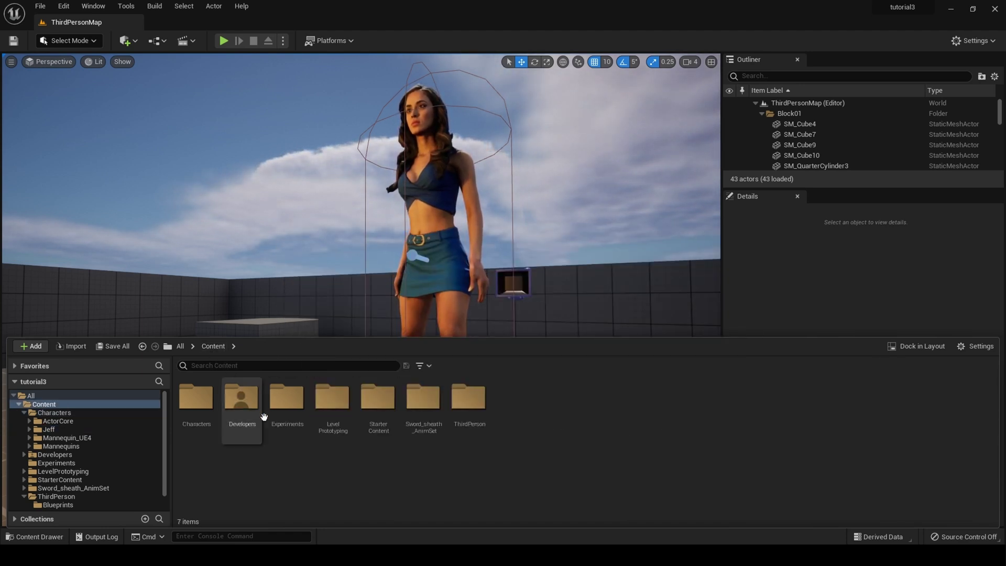
pyautogui.doubleClick(196, 434)
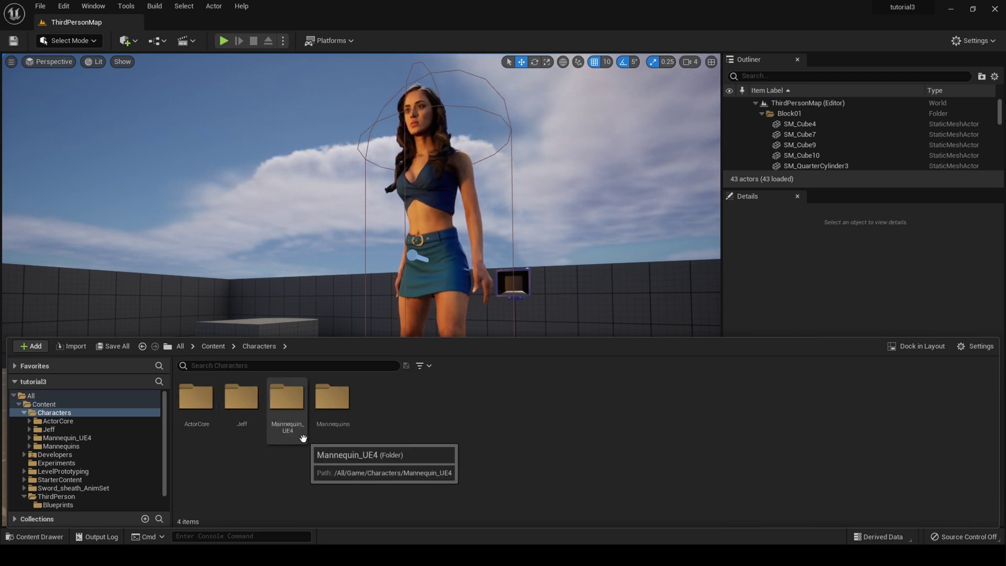
pyautogui.doubleClick(286, 437)
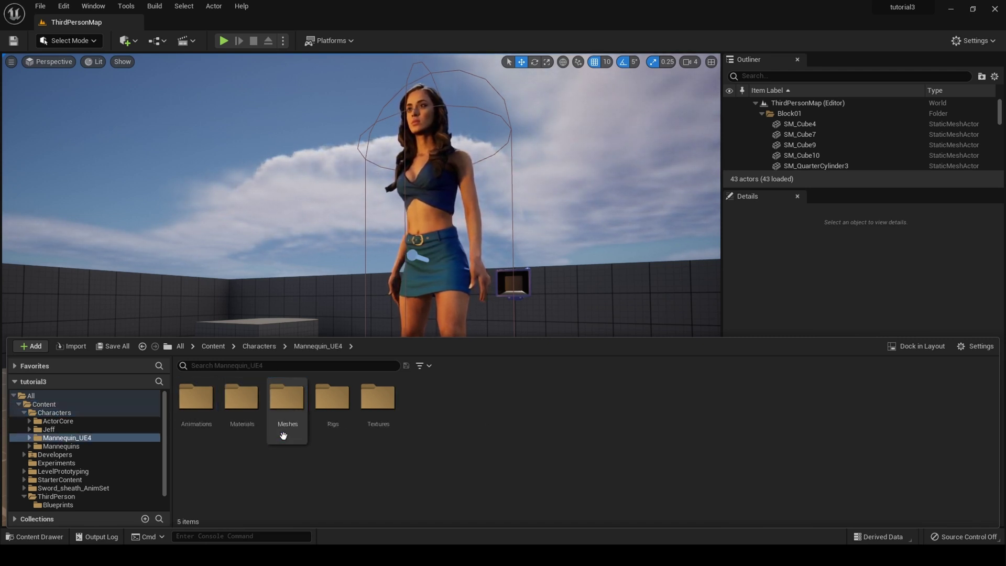
pyautogui.doubleClick(332, 417)
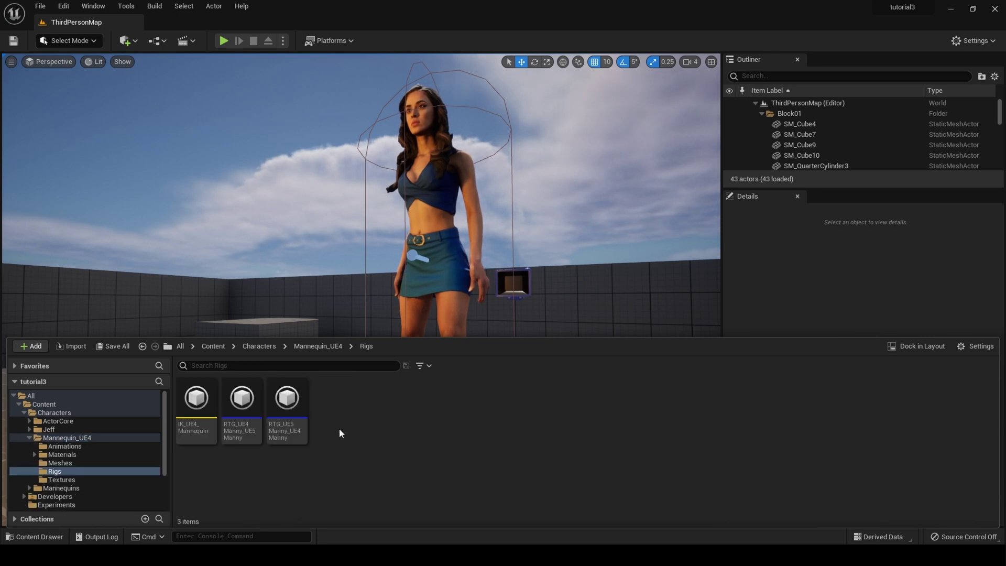
pyautogui.click(245, 436)
pyautogui.doubleClick(244, 432)
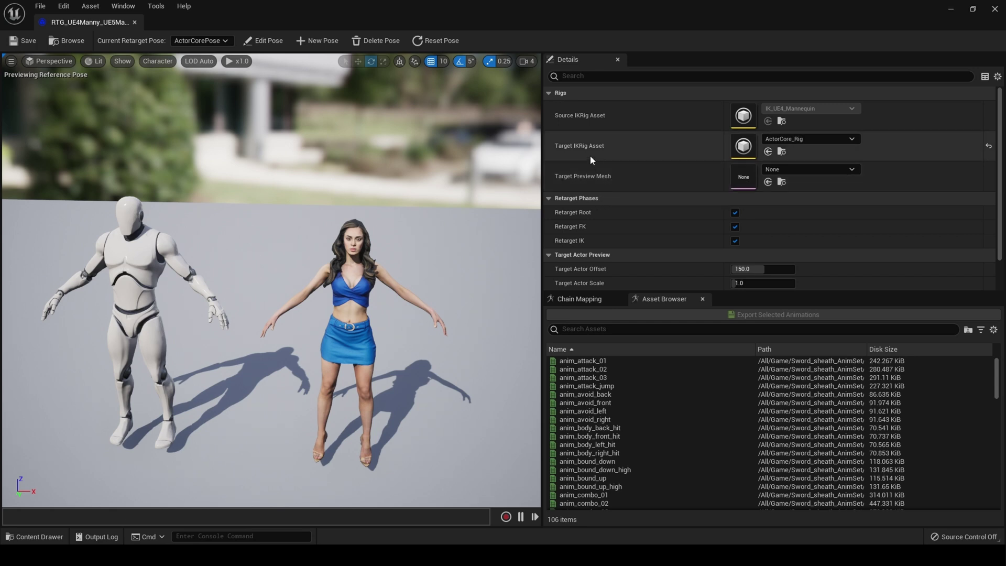
# Set the retargeter's Target Preview Mesh to party-m-0001 so the man stands beside the mannequin
pyautogui.click(810, 172)
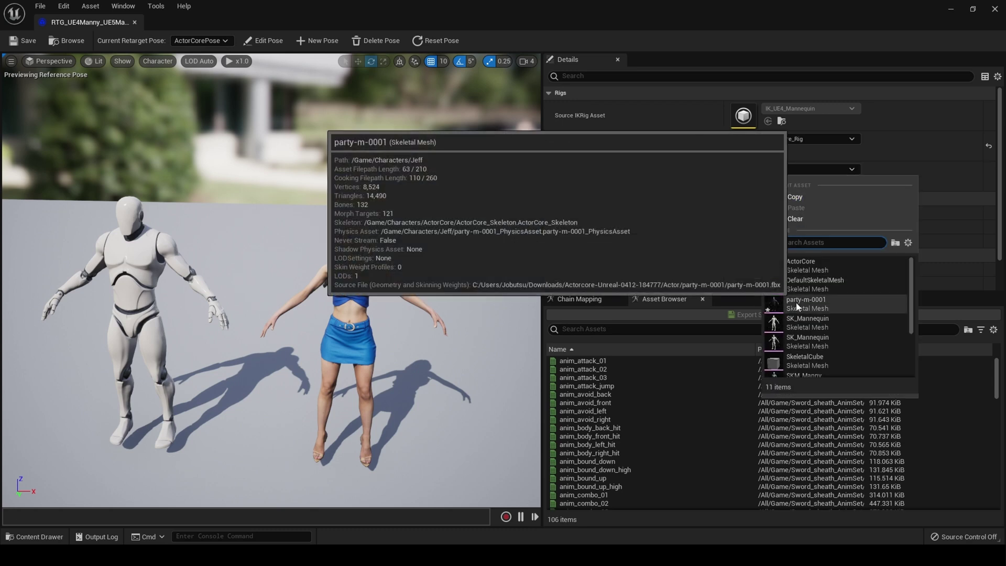
pyautogui.click(797, 304)
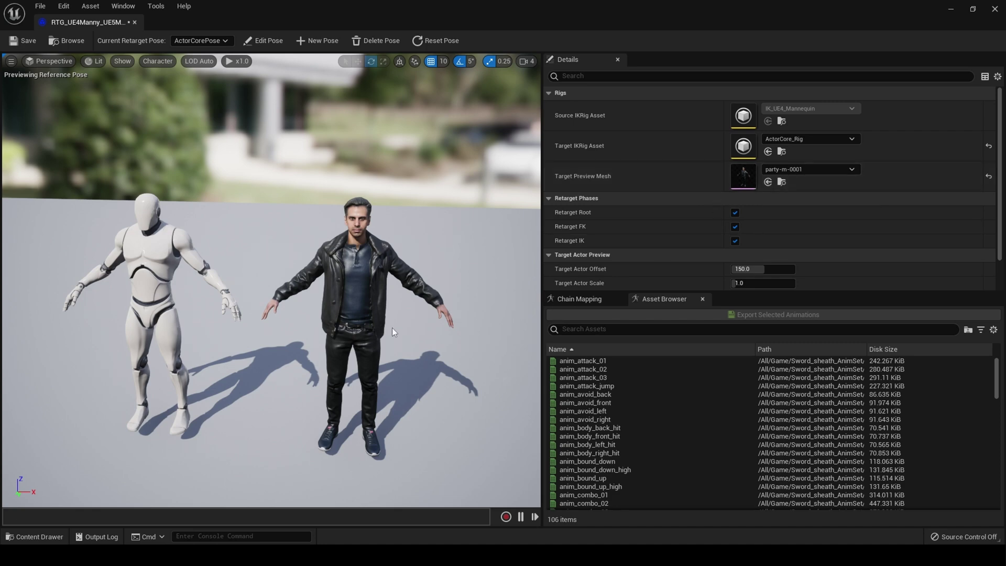
# Preview anim_attack_03, anim_bound_down and anim_bound_up on both characters, ending on anim_attack_03
pyautogui.click(608, 377)
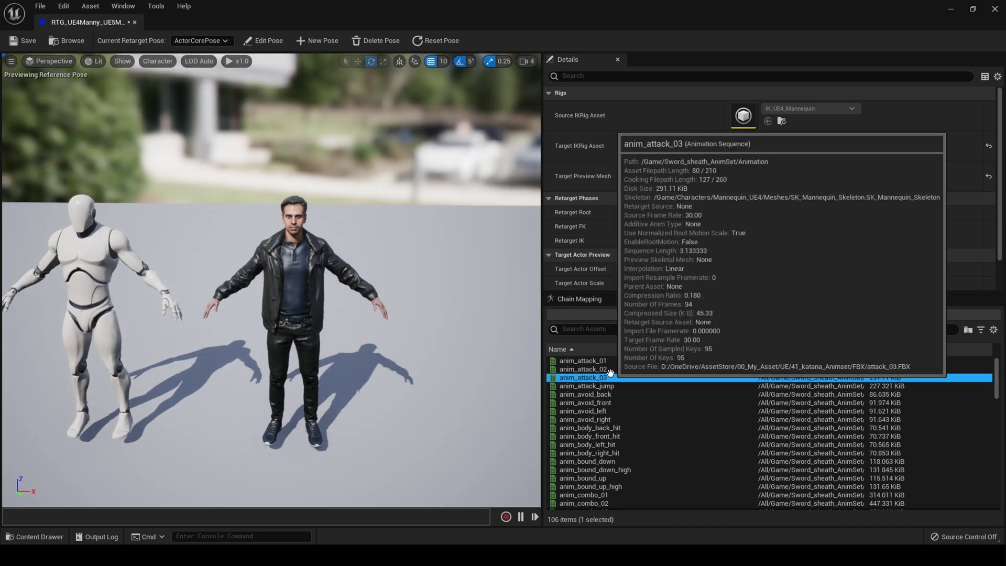
pyautogui.doubleClick(610, 373)
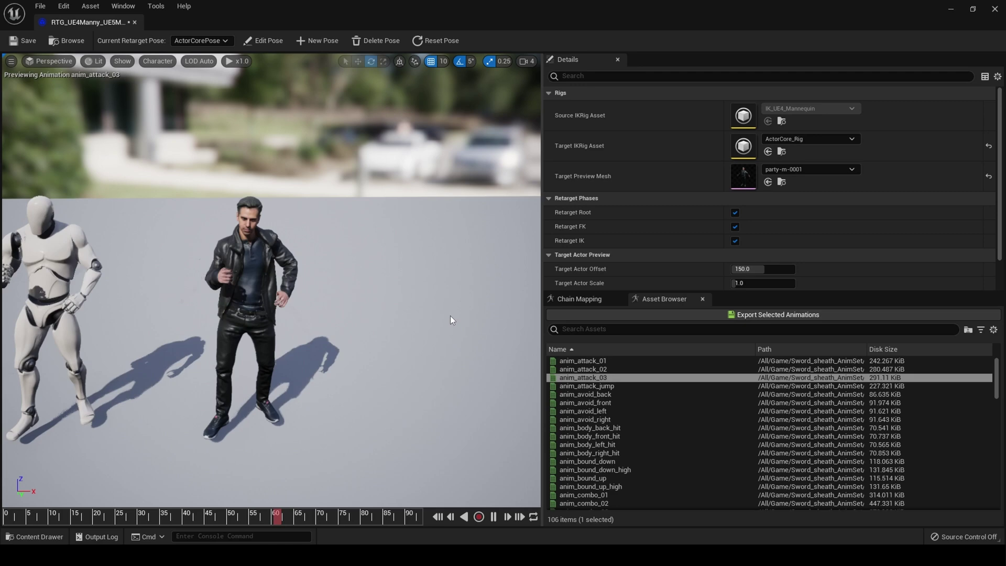
pyautogui.doubleClick(586, 461)
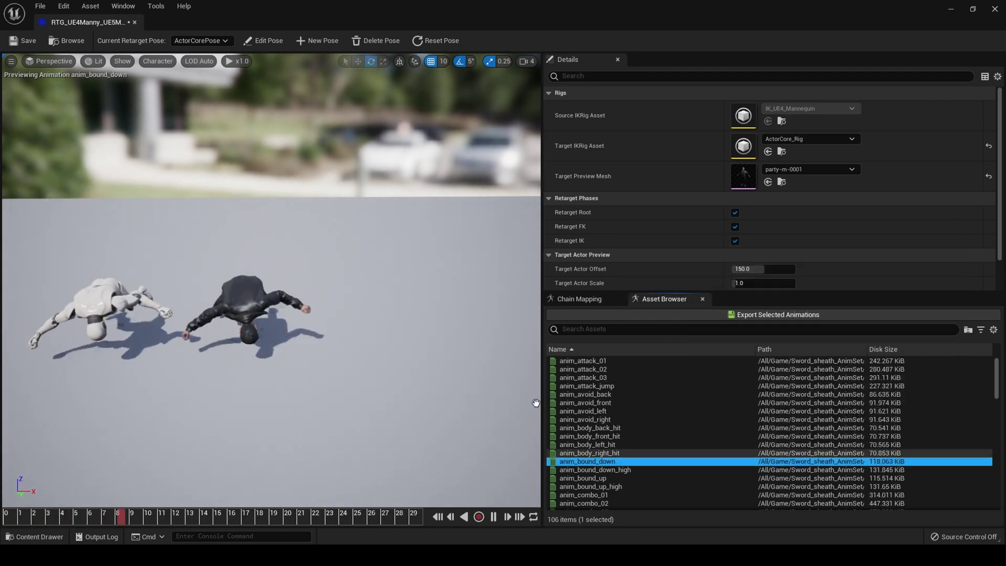
pyautogui.doubleClick(583, 478)
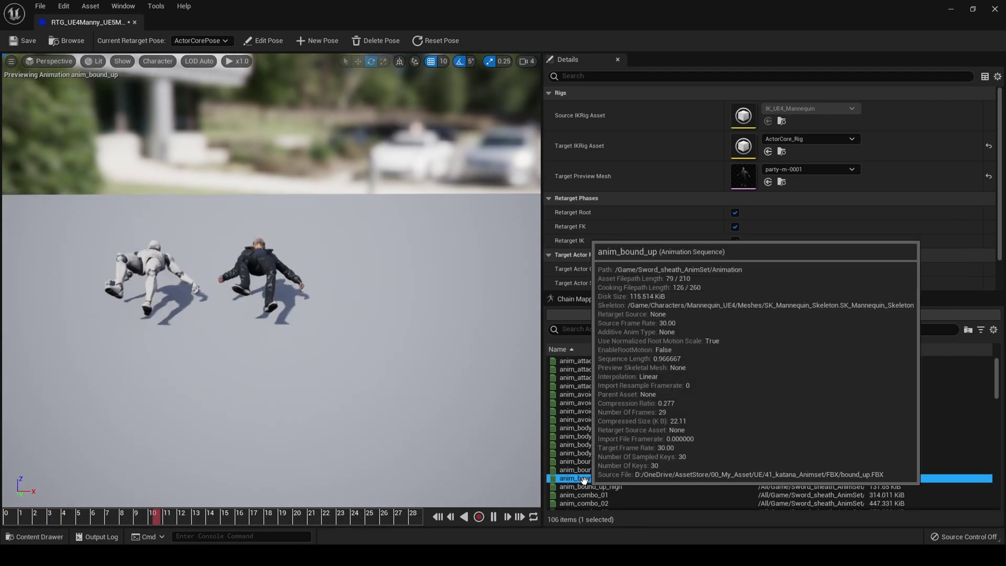
pyautogui.click(594, 385)
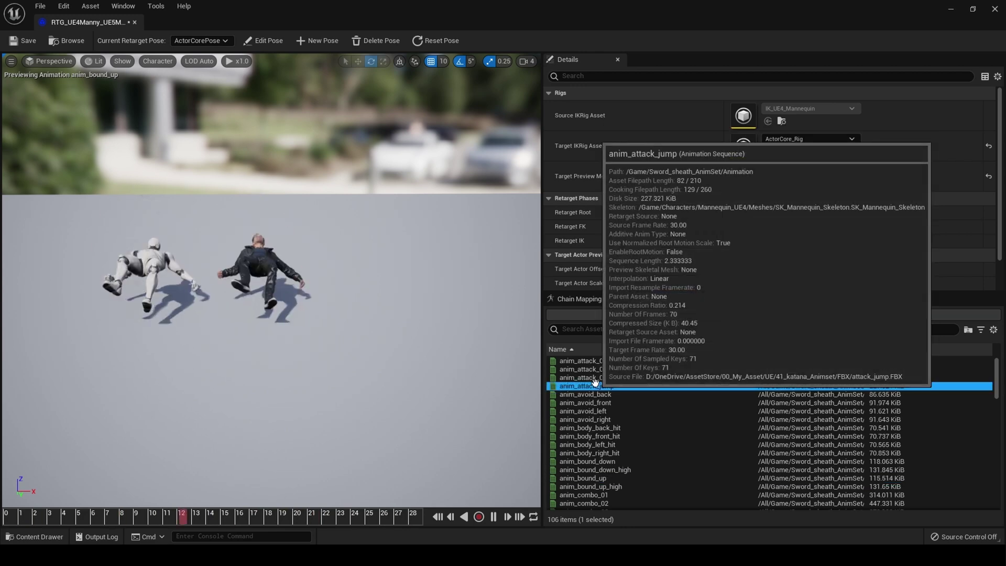
pyautogui.doubleClick(581, 377)
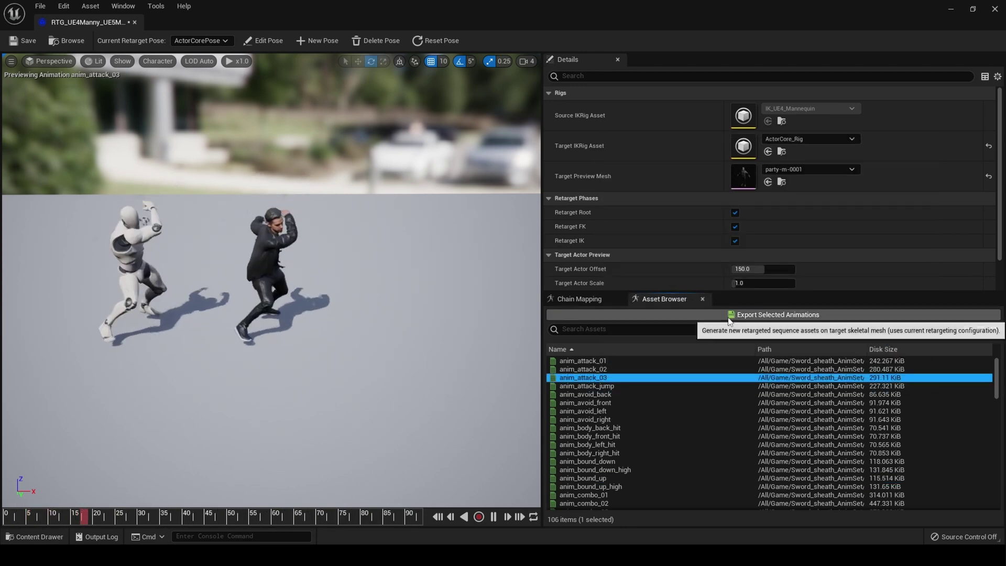
# Export anim_attack_03 retargeted into Content/Characters/ActorCore/Animations as anim_attack_03_Retargeted
pyautogui.click(753, 317)
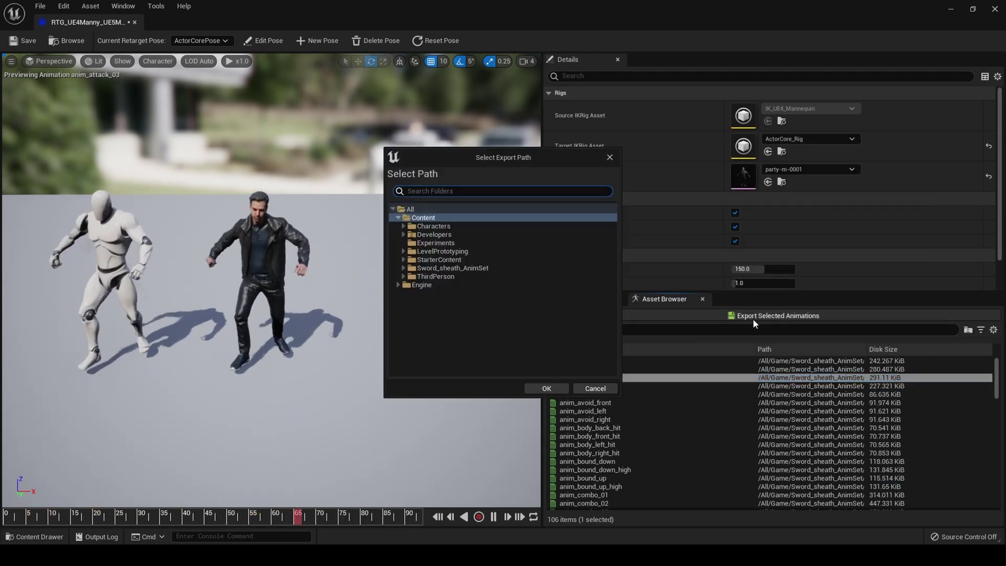
pyautogui.click(437, 228)
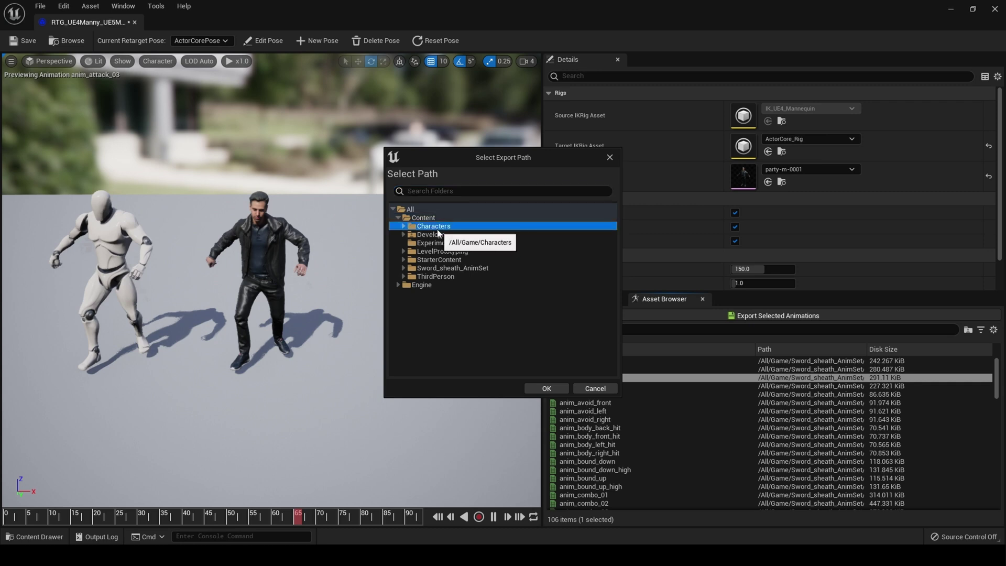
pyautogui.doubleClick(436, 228)
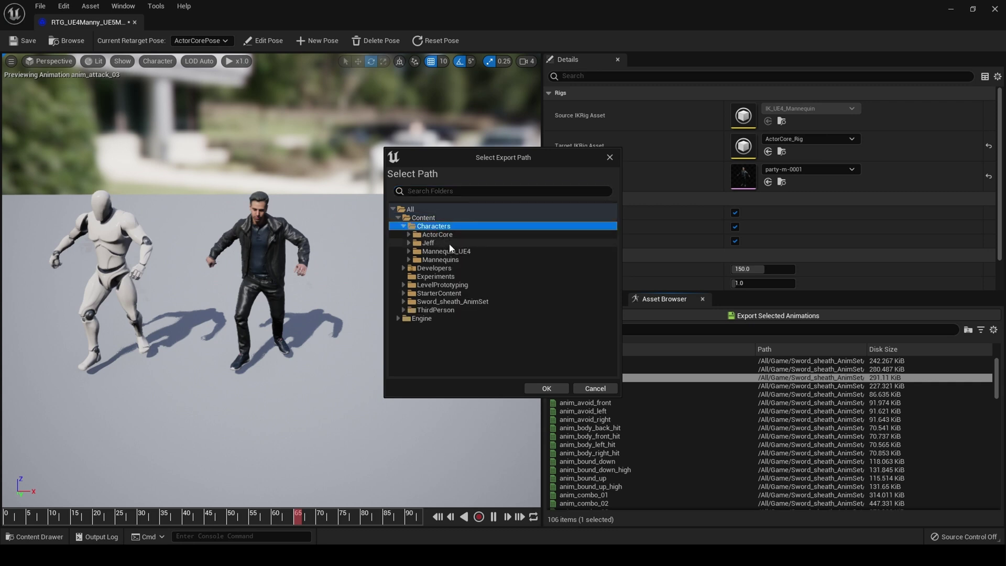
pyautogui.click(409, 234)
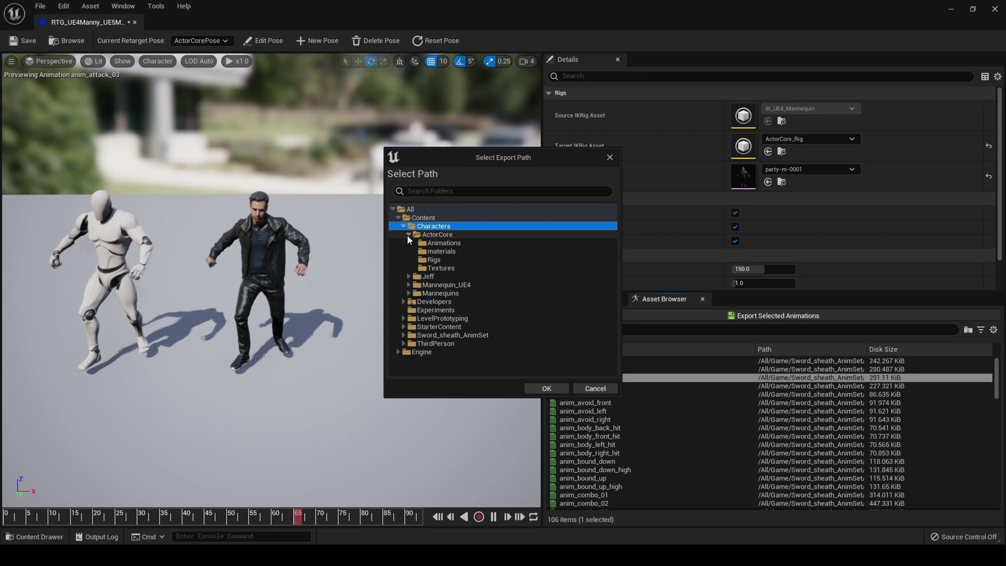
pyautogui.click(437, 234)
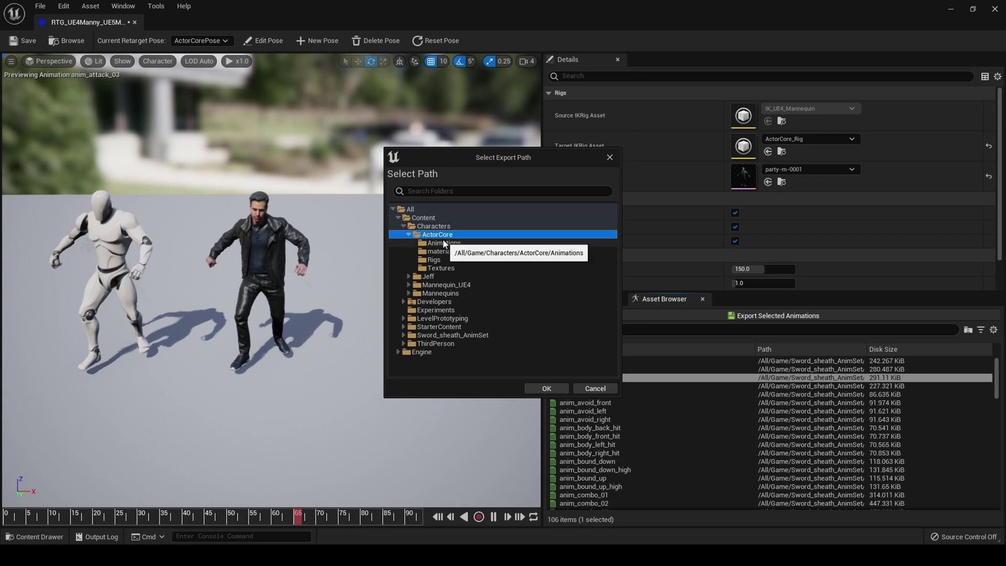
pyautogui.click(443, 244)
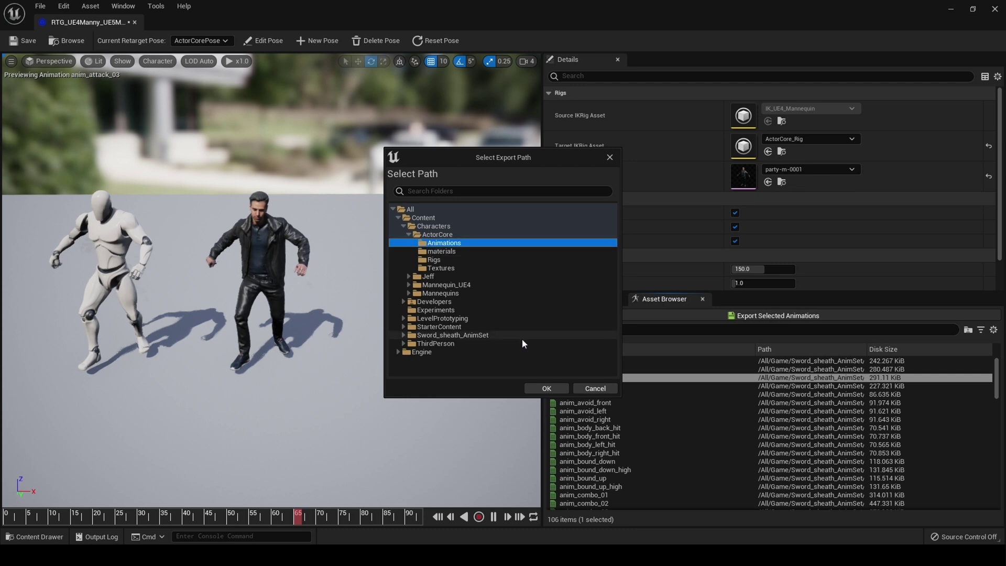
pyautogui.click(547, 390)
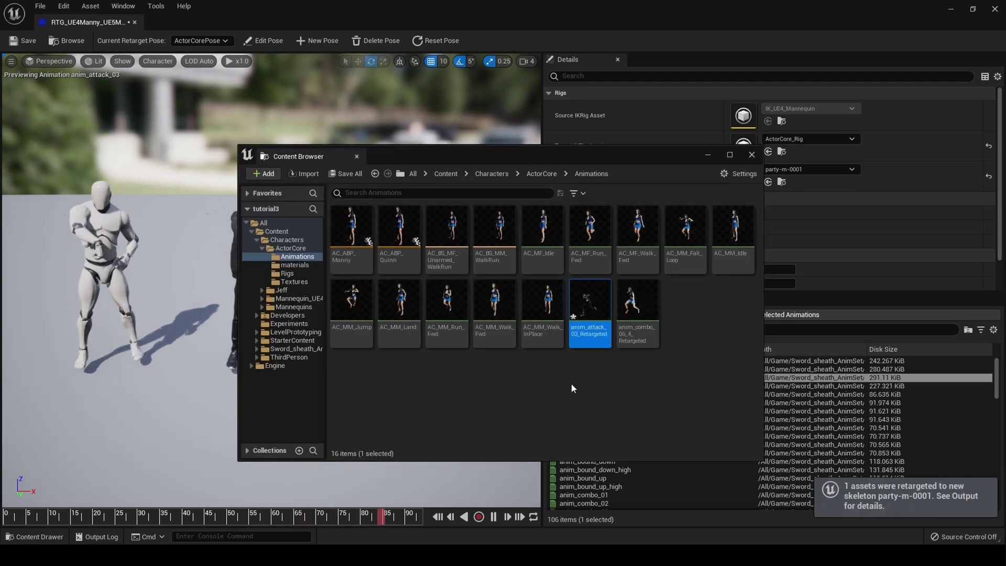
# Open anim_attack_03_Retargeted, preview it on ActorCore then party-m-0001, and close the editor
pyautogui.doubleClick(592, 325)
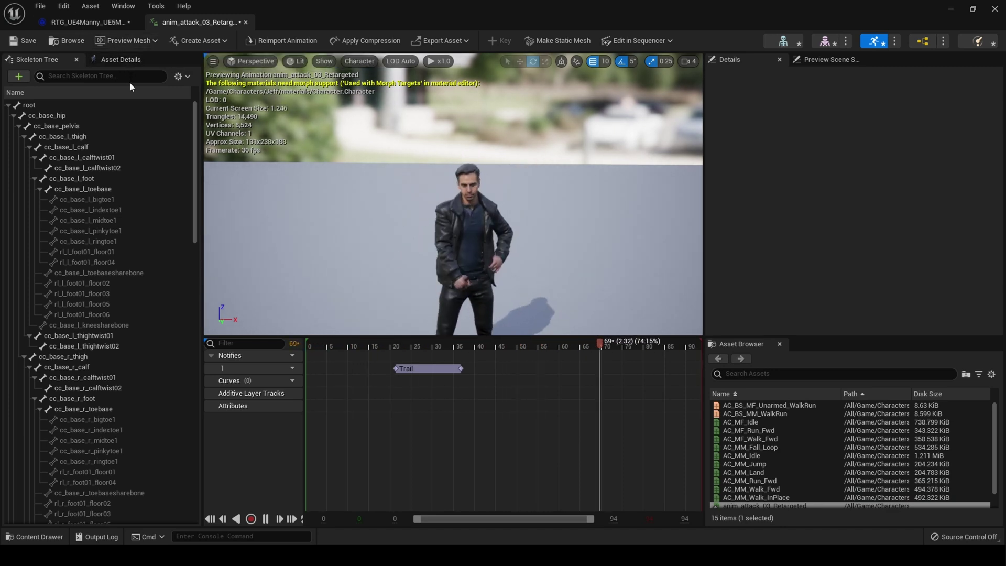
pyautogui.click(126, 41)
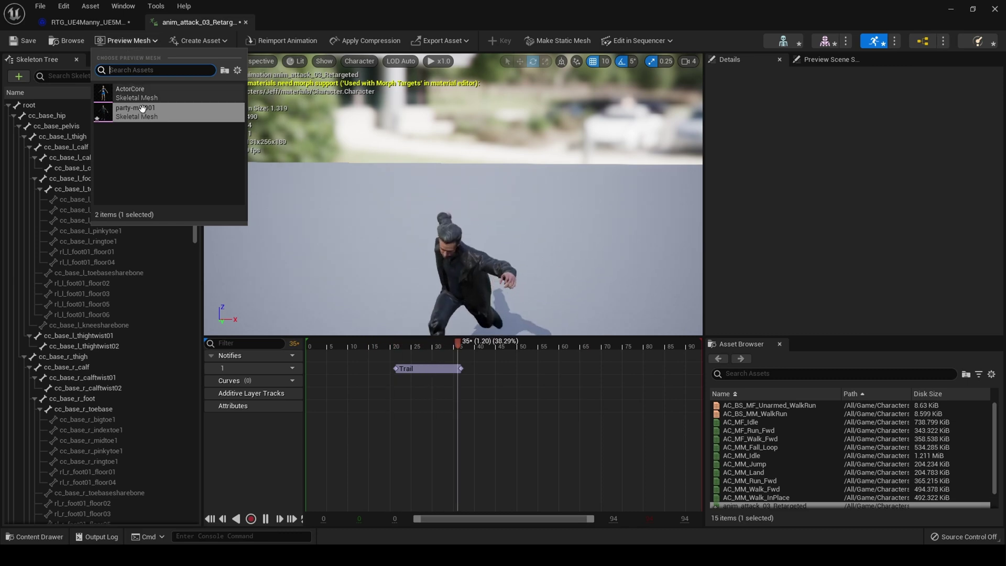
pyautogui.click(125, 41)
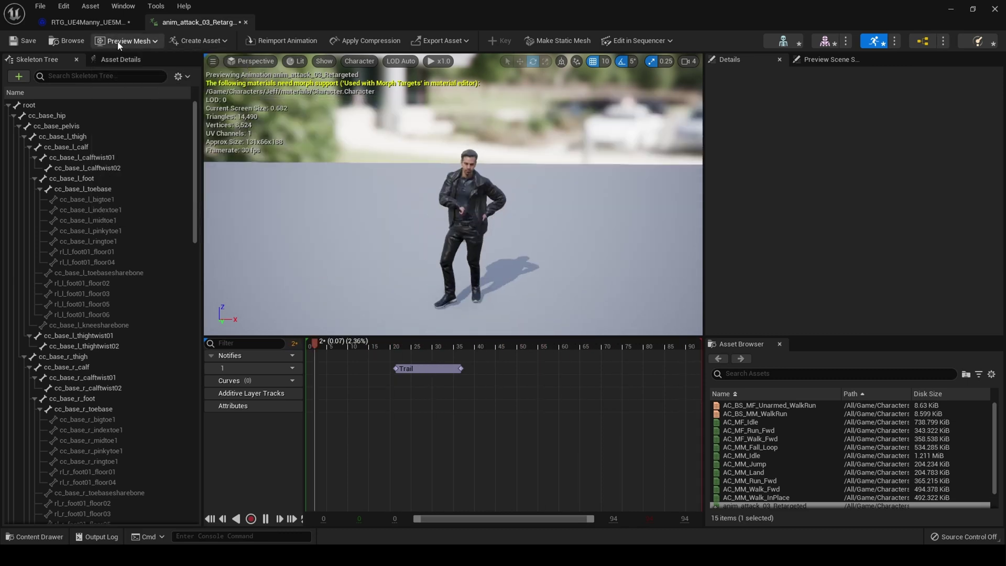
pyautogui.click(120, 43)
pyautogui.click(127, 94)
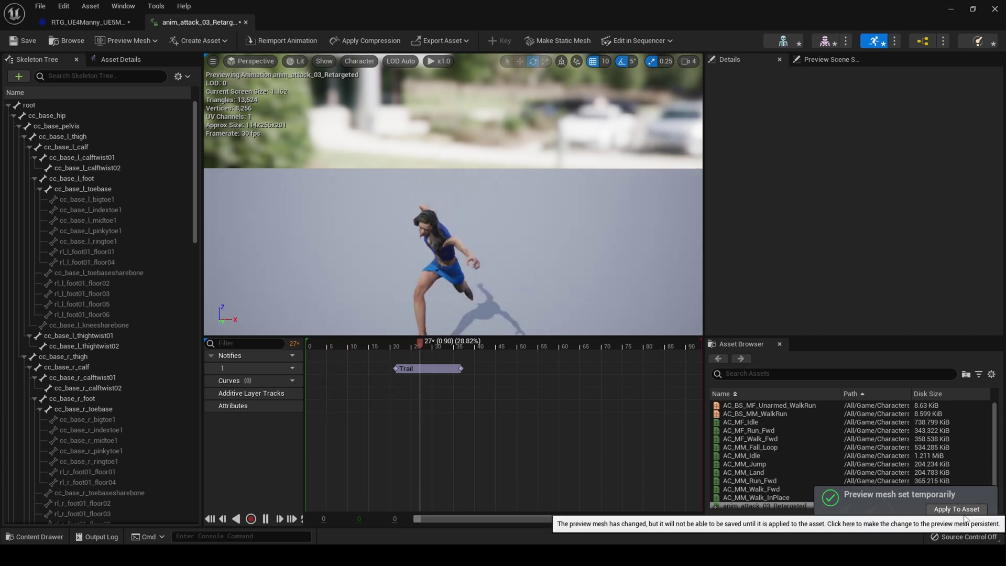
pyautogui.click(126, 41)
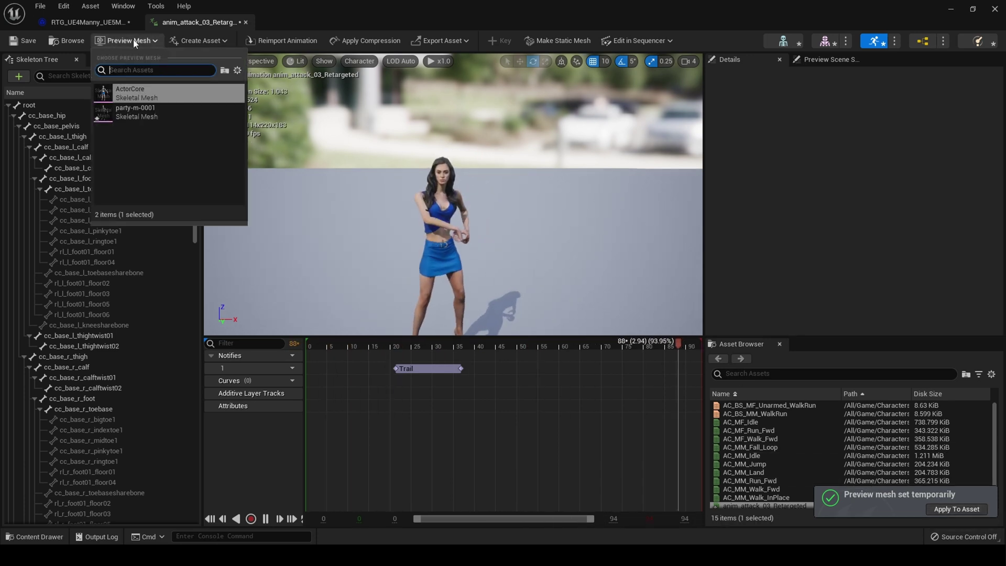
pyautogui.click(128, 109)
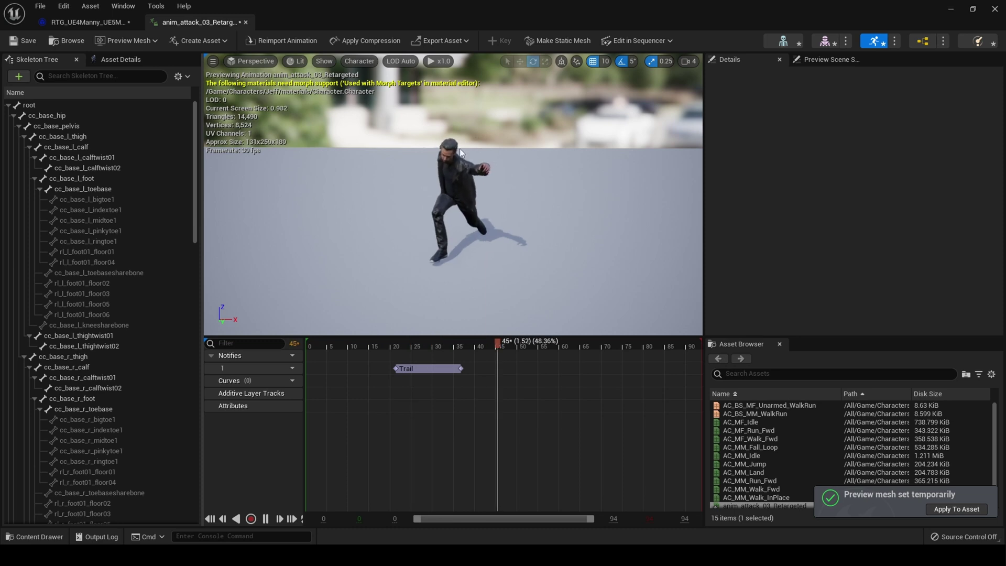
pyautogui.click(245, 22)
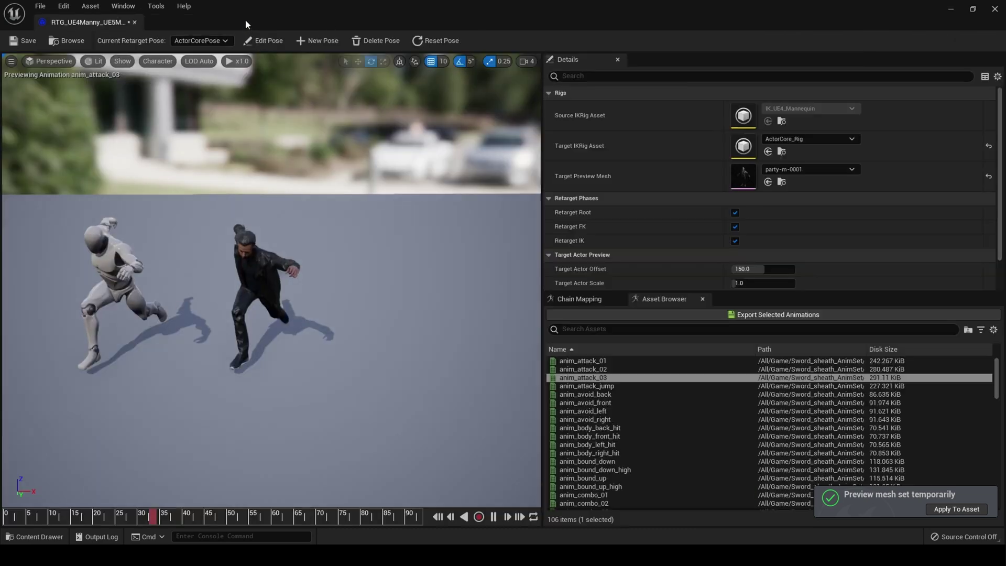
# Close the retargeter and floating asset browser, then select the third person character in the level
pyautogui.click(993, 11)
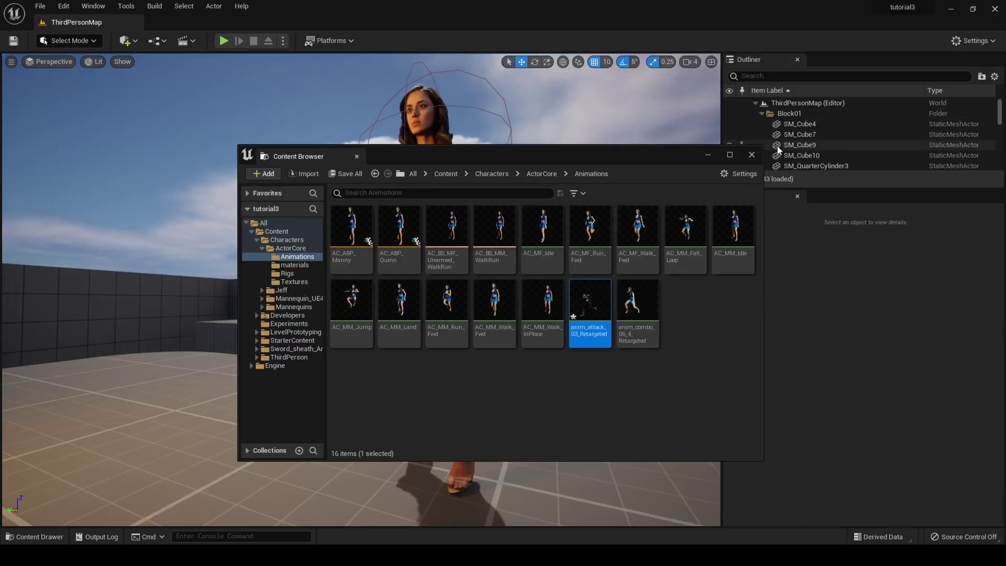
pyautogui.click(752, 154)
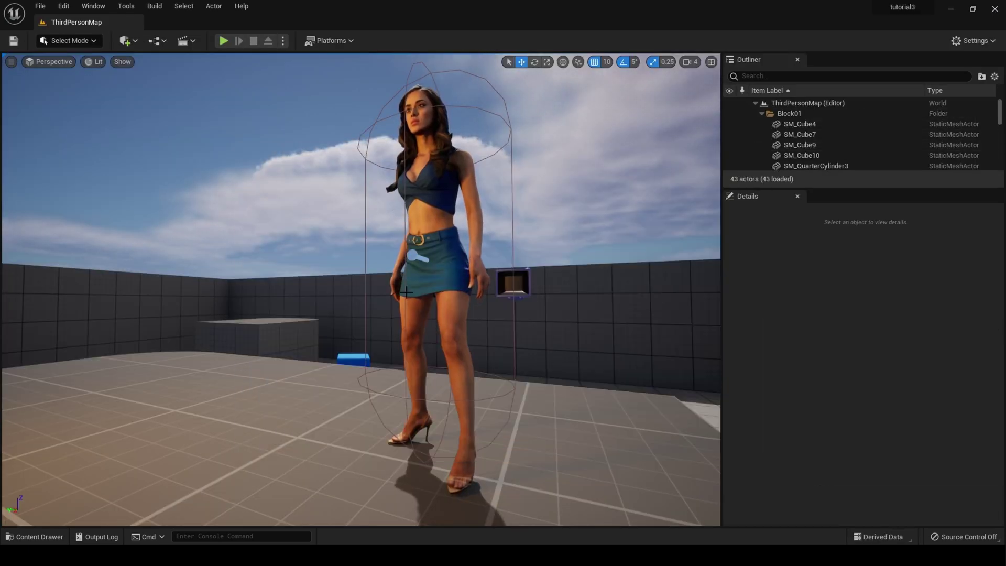
pyautogui.click(456, 224)
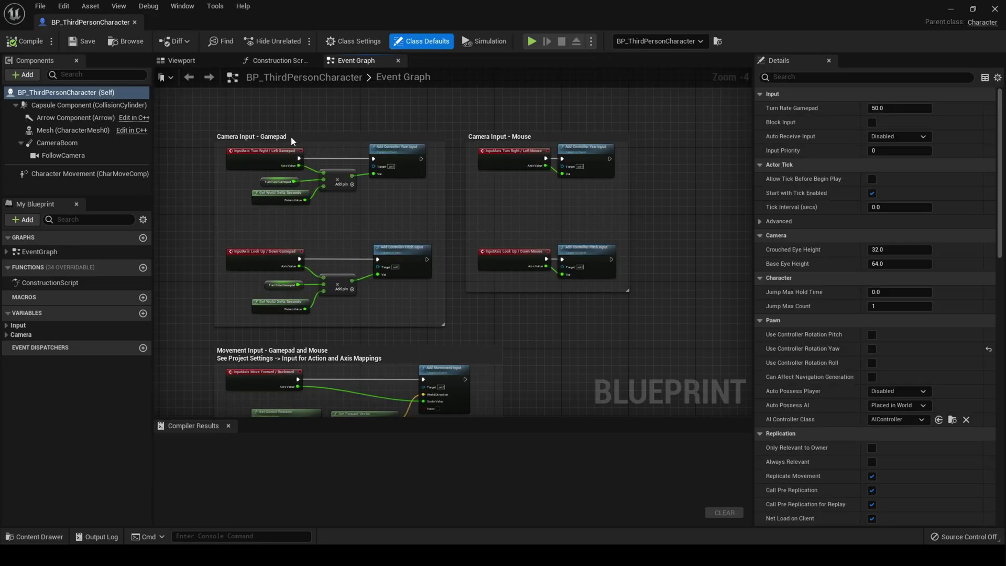
# In the blueprint Viewport, set the Mesh (CharacterMesh0) Skeletal Mesh to party-m-0001
pyautogui.click(182, 61)
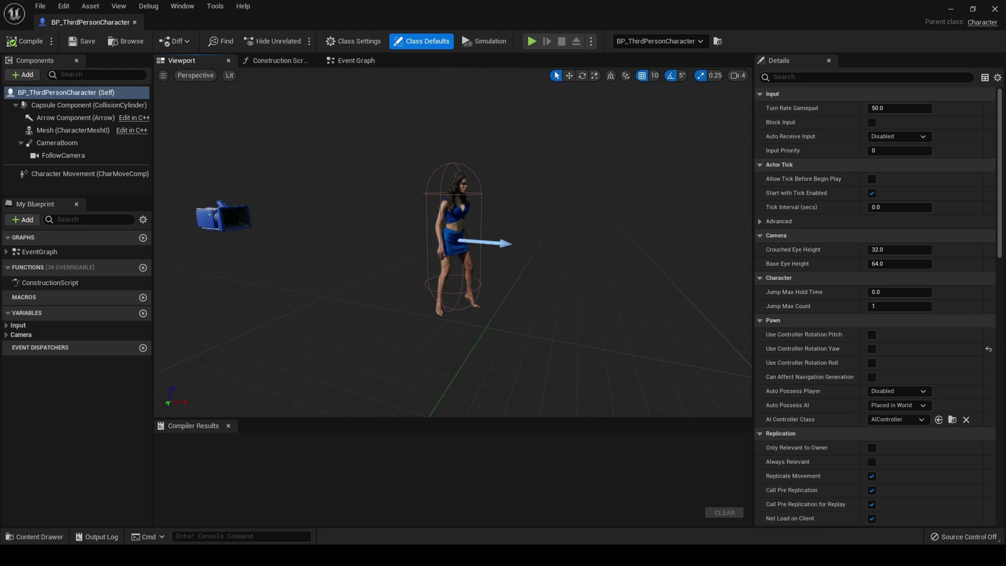
pyautogui.moveTo(398, 256)
pyautogui.mouseDown(button='right')
pyautogui.moveTo(367, 256)
pyautogui.moveTo(398, 256)
pyautogui.mouseUp(button='right')
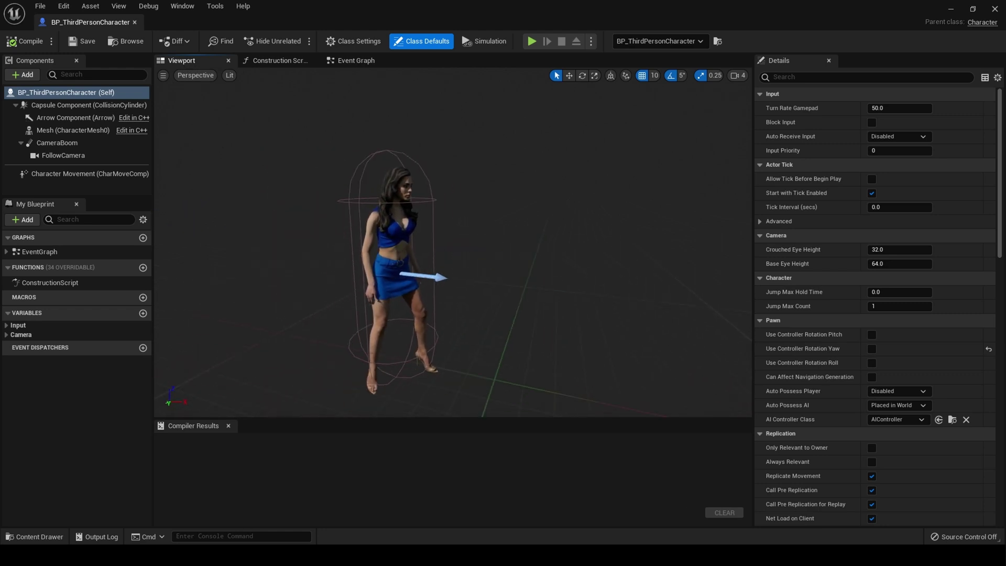
pyautogui.click(398, 251)
pyautogui.click(46, 126)
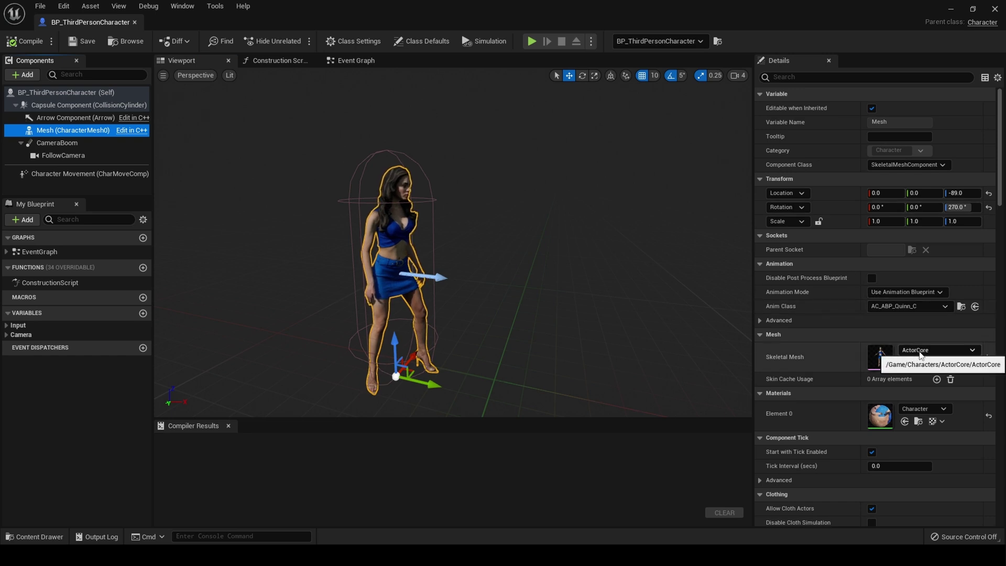
pyautogui.click(920, 351)
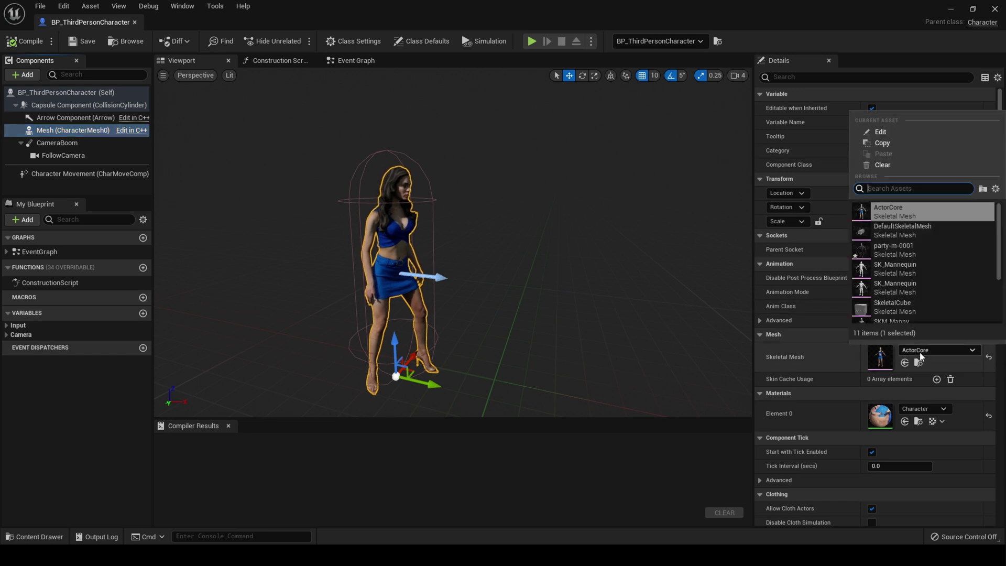
pyautogui.click(891, 250)
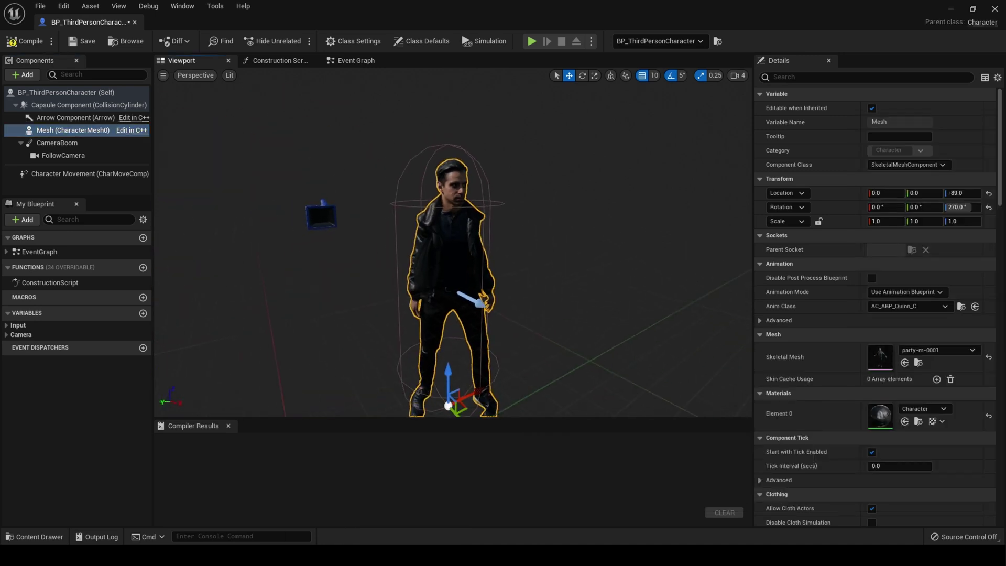
# Compile and close the blueprint, then playtest, running the man forward with W before stopping with Esc
pyautogui.click(23, 41)
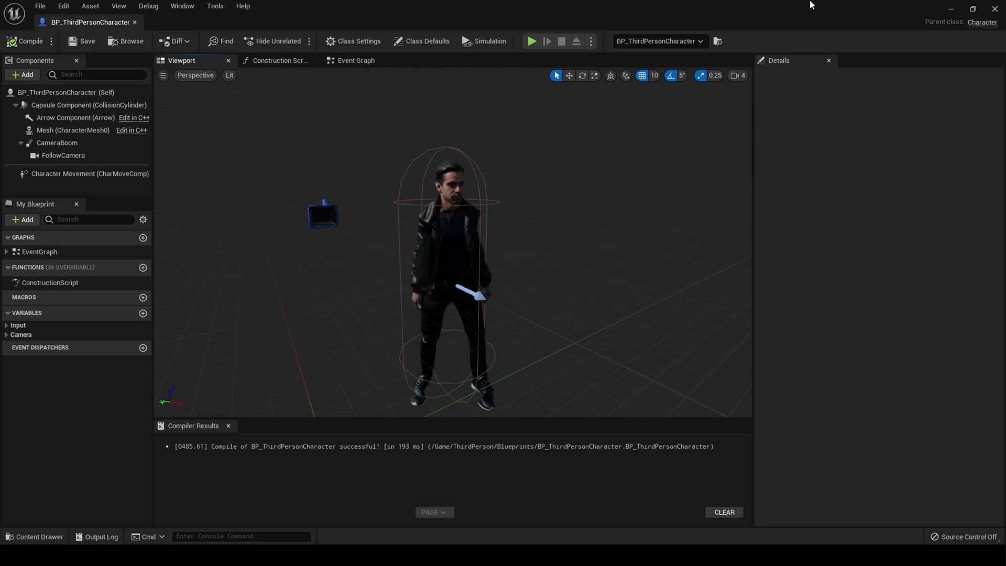
pyautogui.click(995, 9)
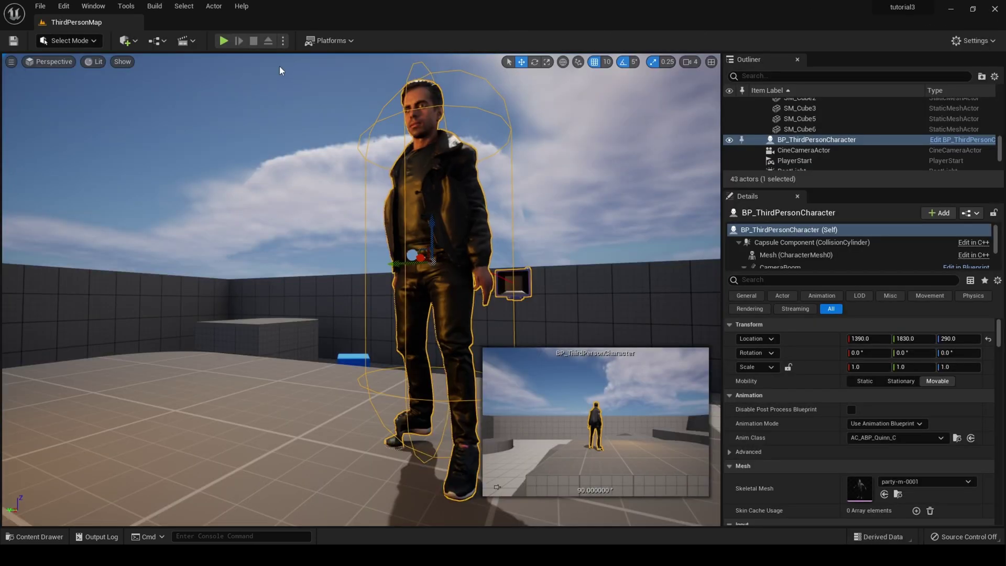
pyautogui.click(225, 42)
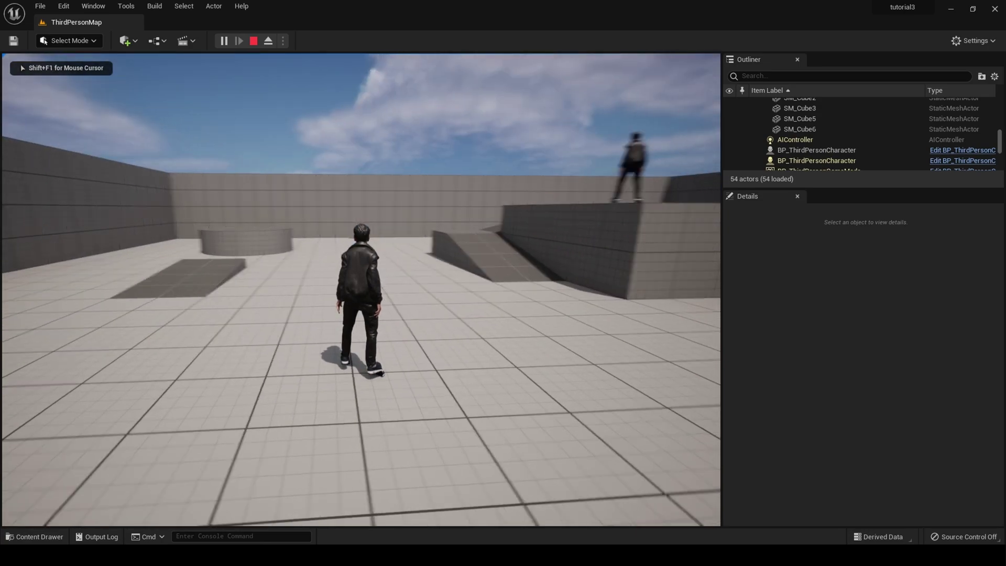
pyautogui.press('w')
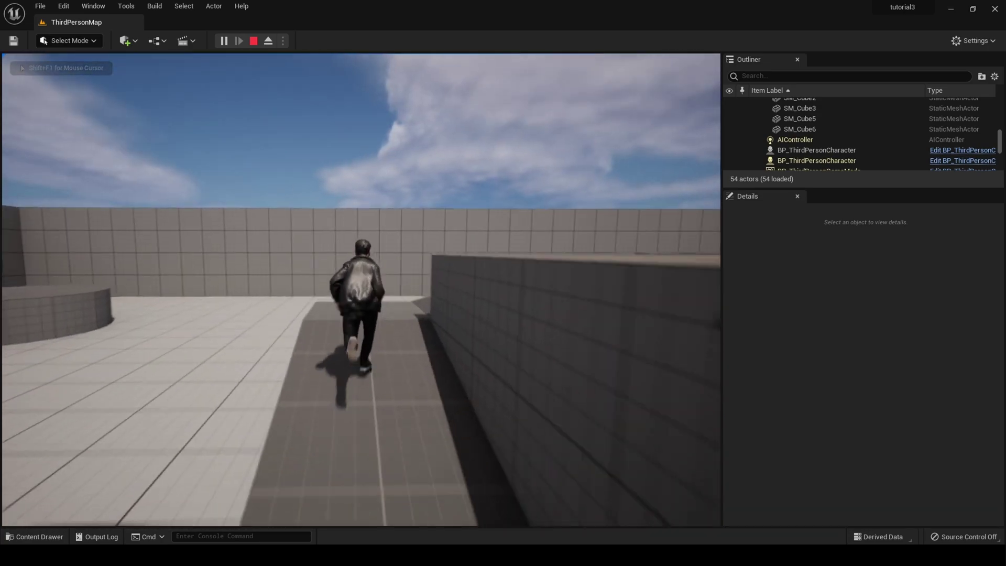
pyautogui.press('w')
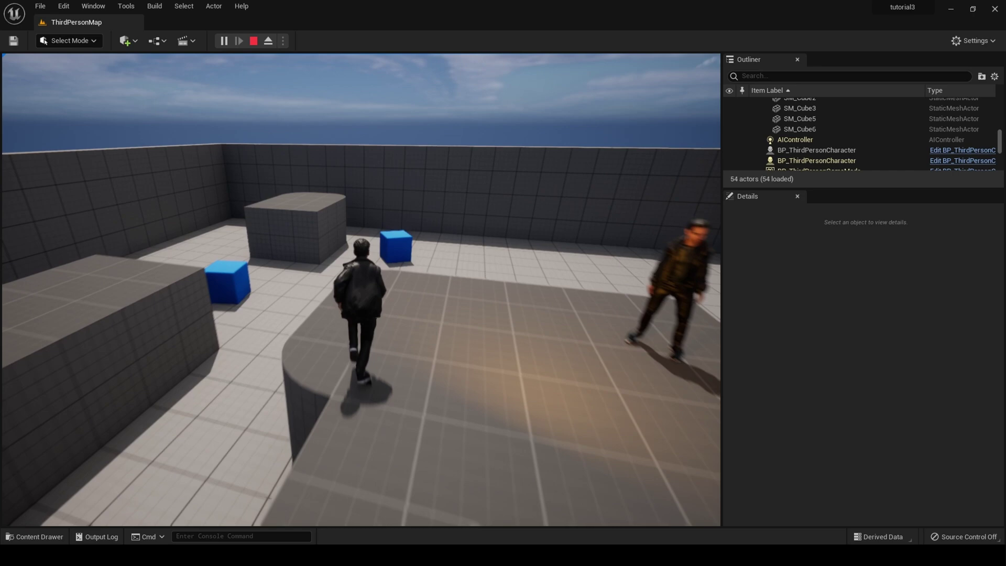
pyautogui.press('w')
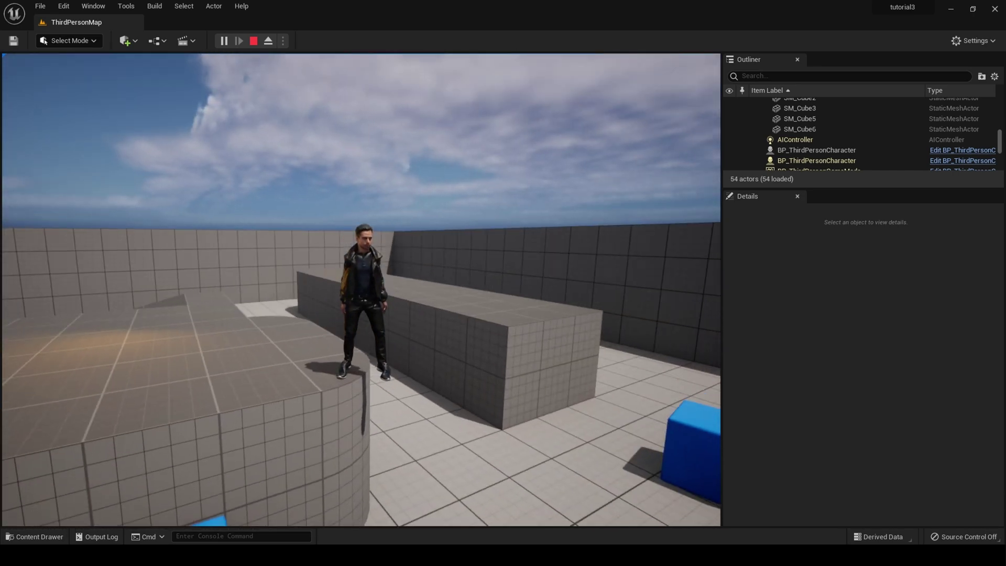
pyautogui.press('Escape')
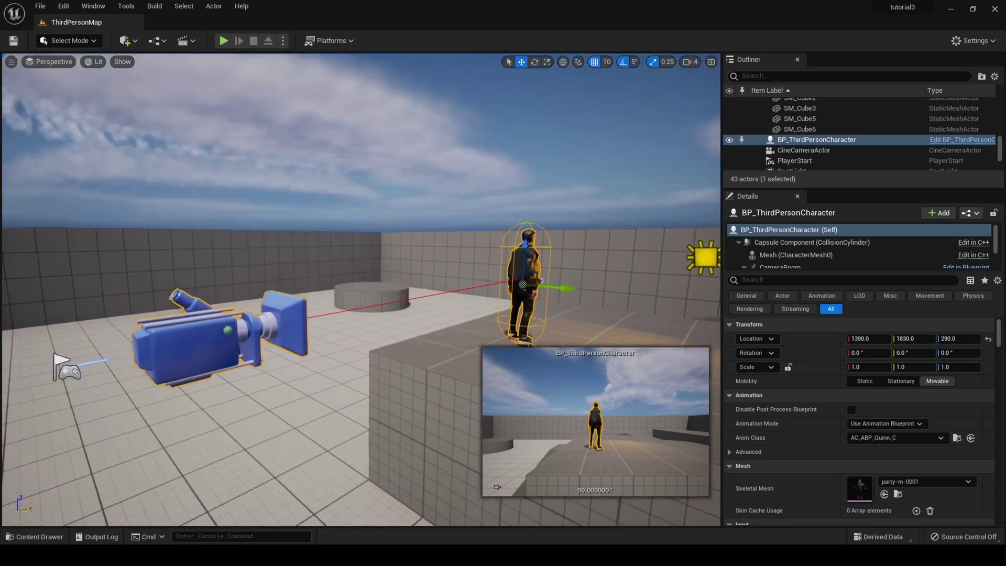
# Frame the character, switch its Skeletal Mesh to ActorCore, then back to party-m-0001
pyautogui.moveTo(466, 259); pyautogui.dragTo(456, 262, button='right')
pyautogui.press('f')
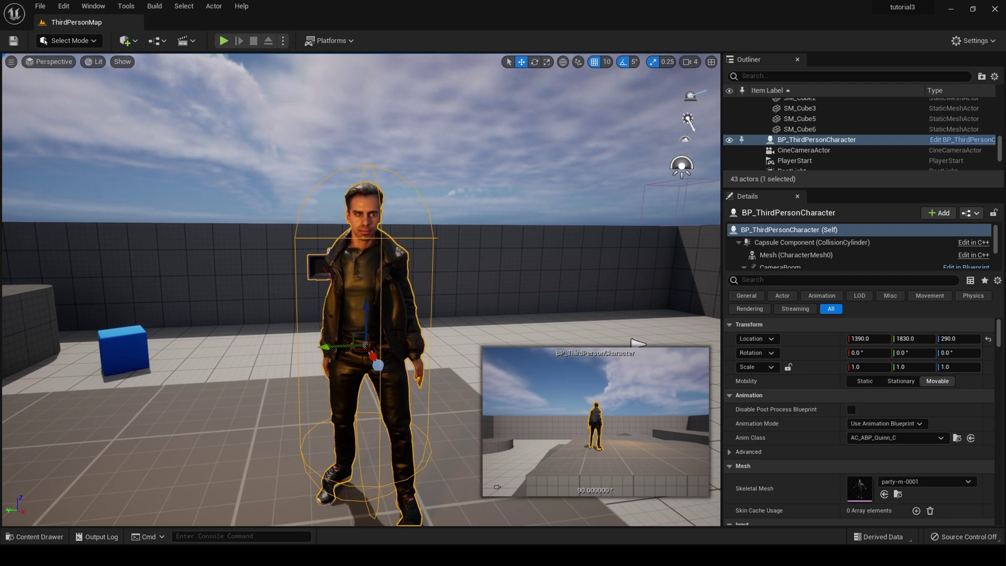
pyautogui.click(921, 482)
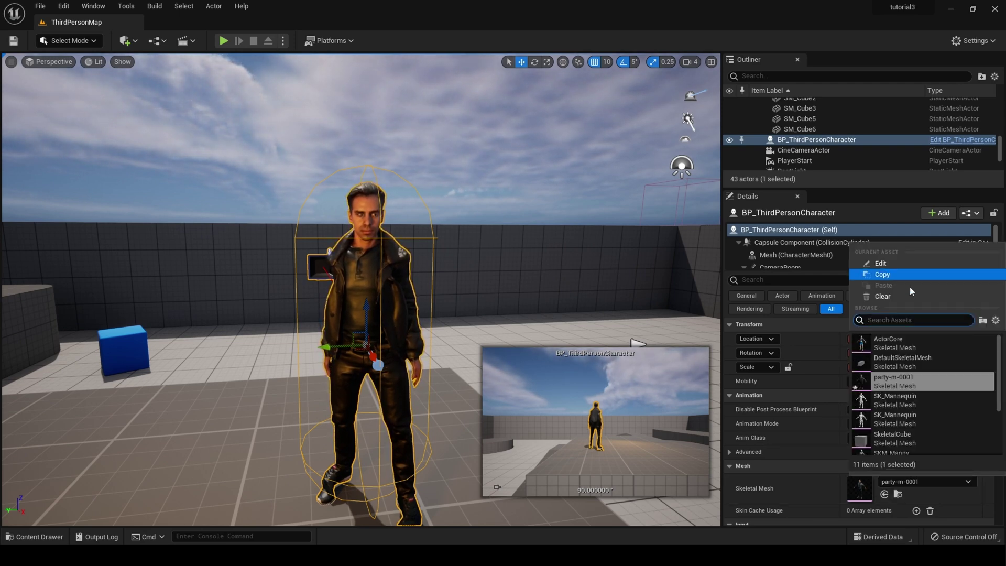
pyautogui.click(902, 343)
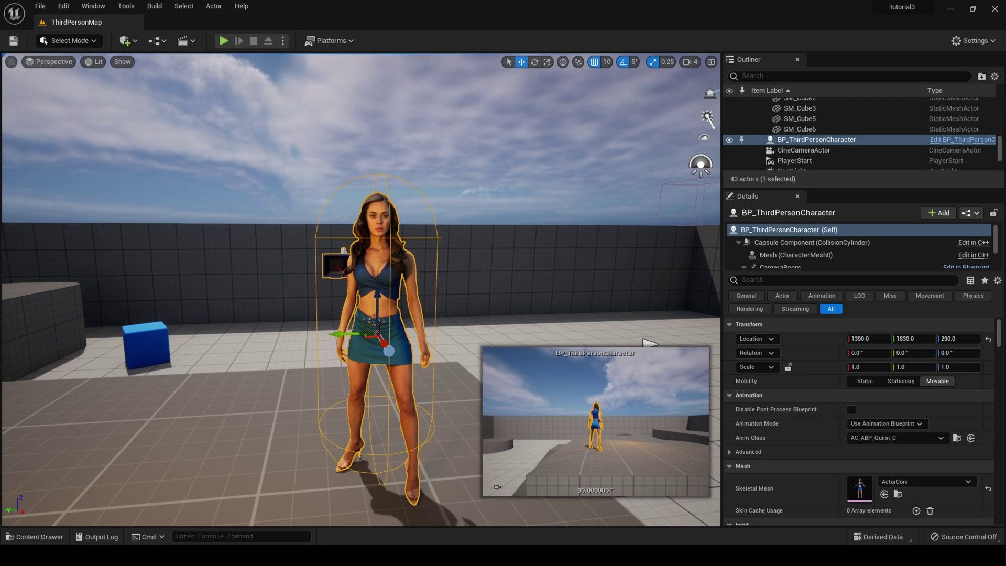
pyautogui.click(919, 481)
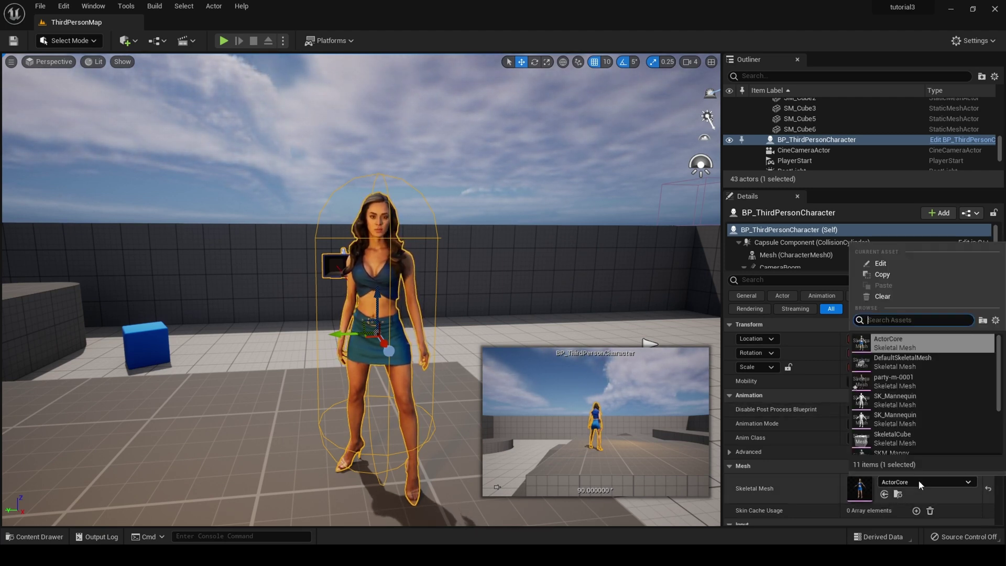
pyautogui.click(897, 381)
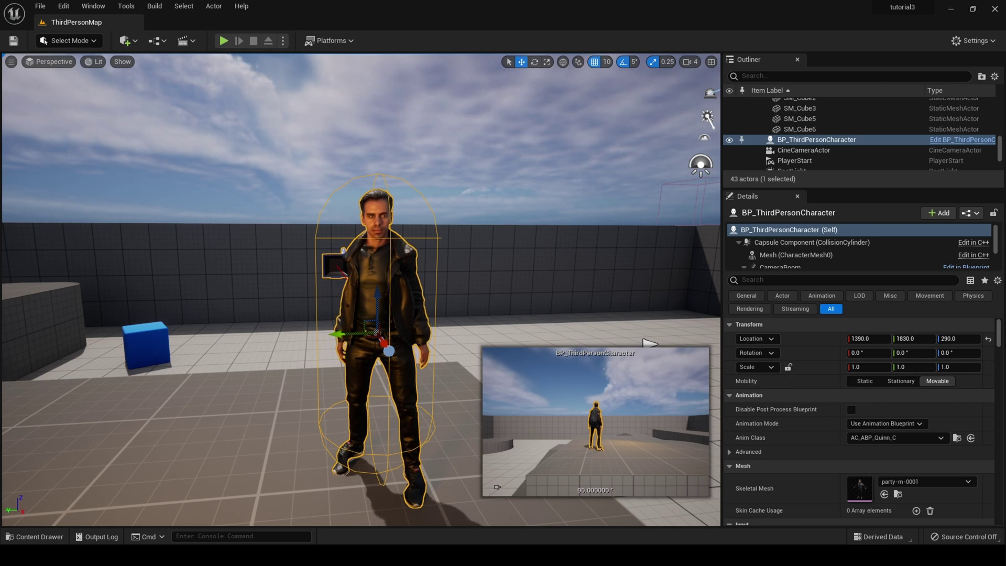
pyautogui.scroll(-2, 519, 319)
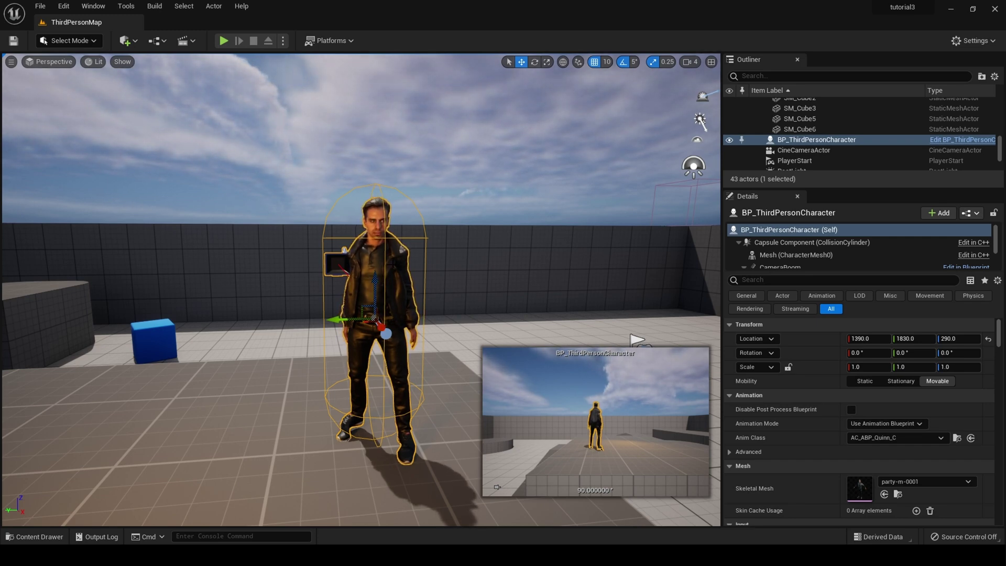
pyautogui.press('f')
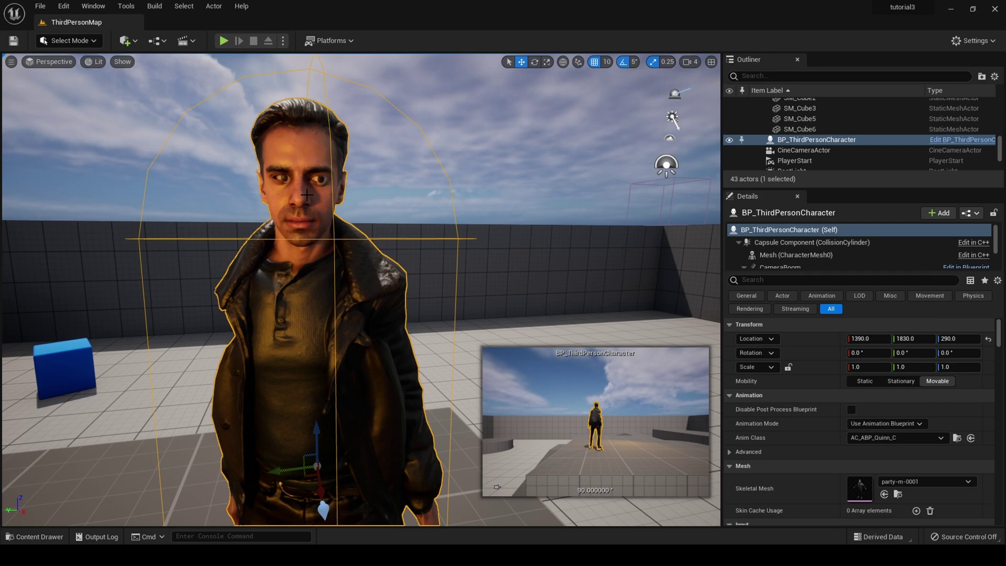
pyautogui.moveTo(283, 180); pyautogui.dragTo(210, 170, button='middle')
pyautogui.moveTo(403, 373); pyautogui.dragTo(397, 373, button='middle')
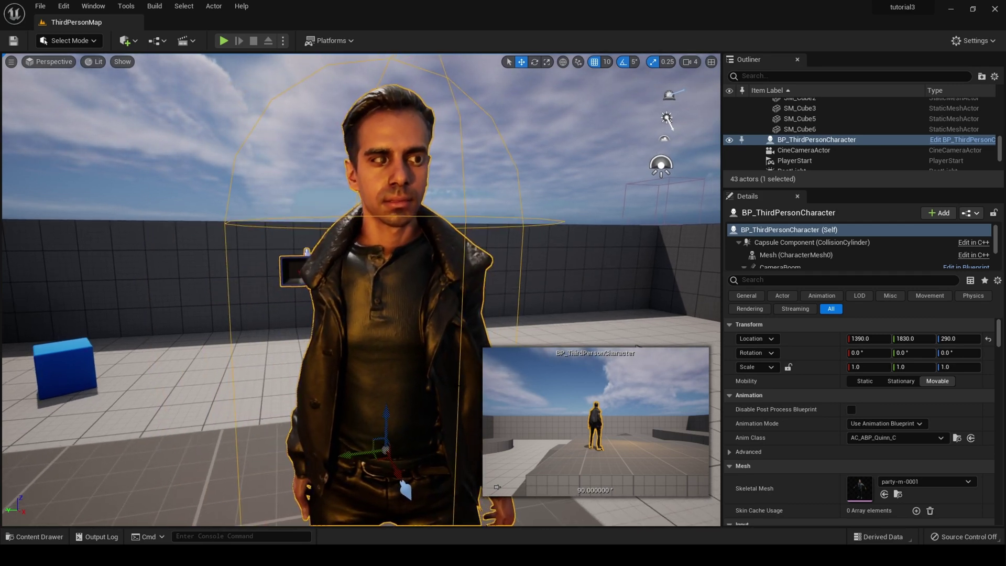
pyautogui.scroll(-5, 403, 373)
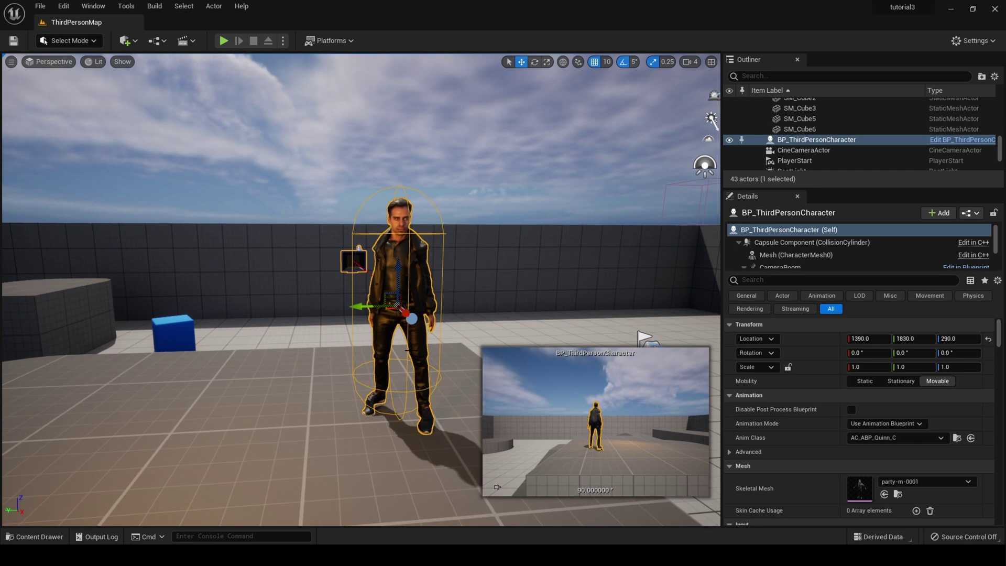